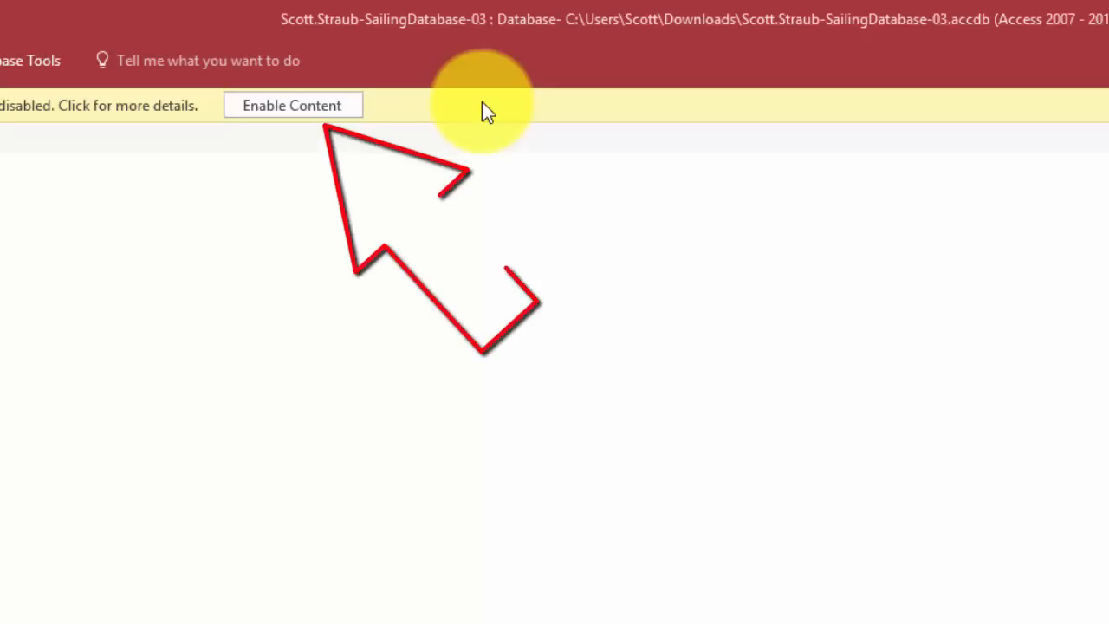
Enable the database's blocked content and start a new query in Design view
{"action": "left_click", "coordinate": [317, 106]}
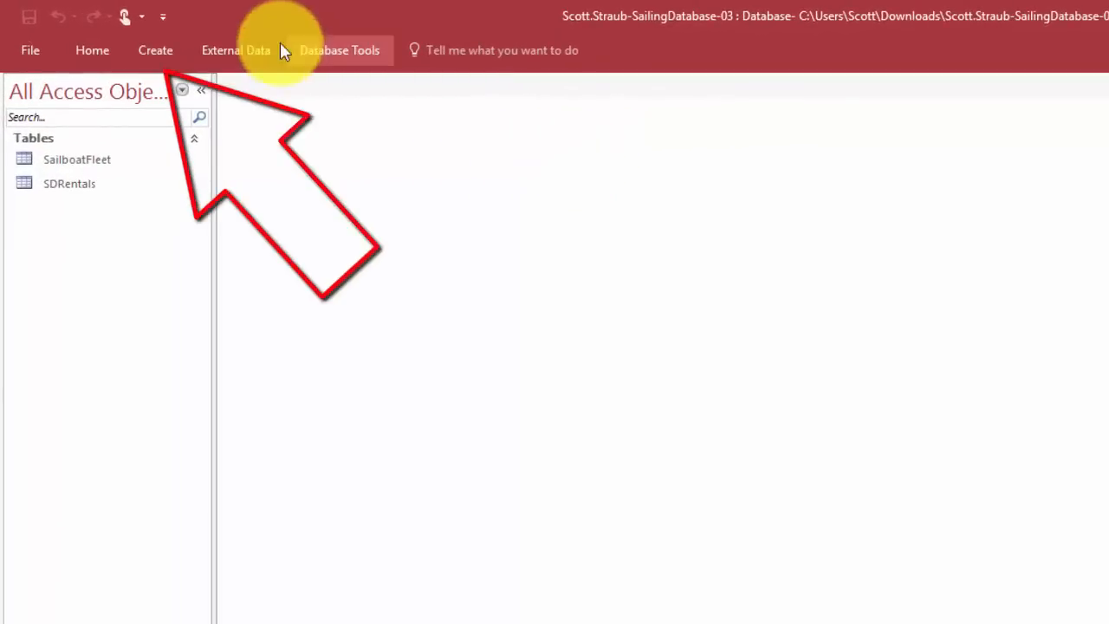
{"action": "left_click", "coordinate": [156, 51]}
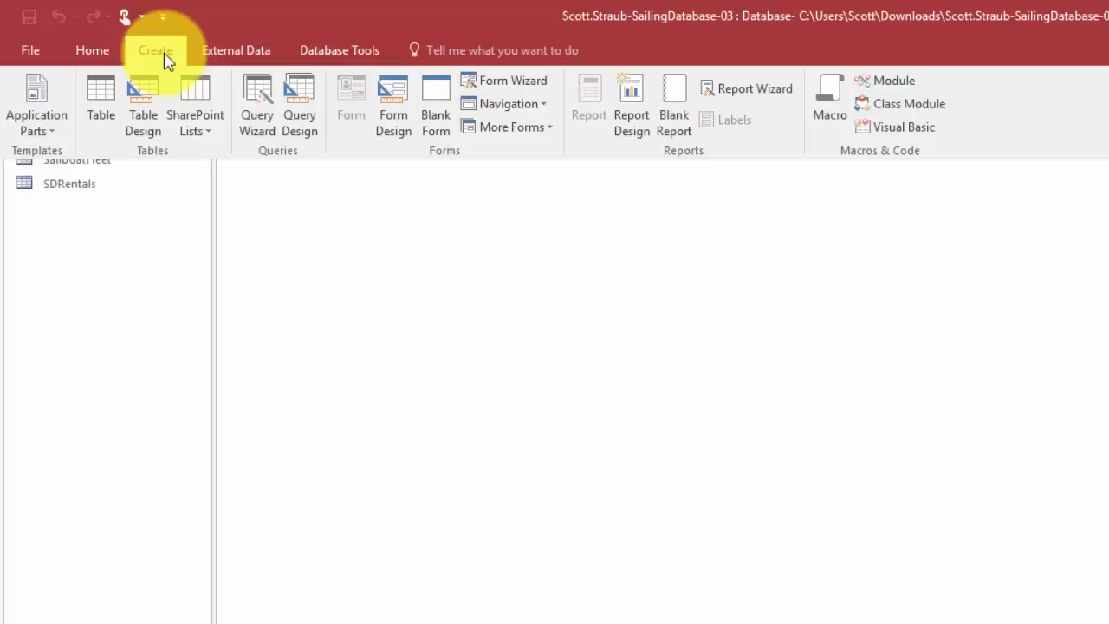
{"action": "left_click", "coordinate": [299, 118]}
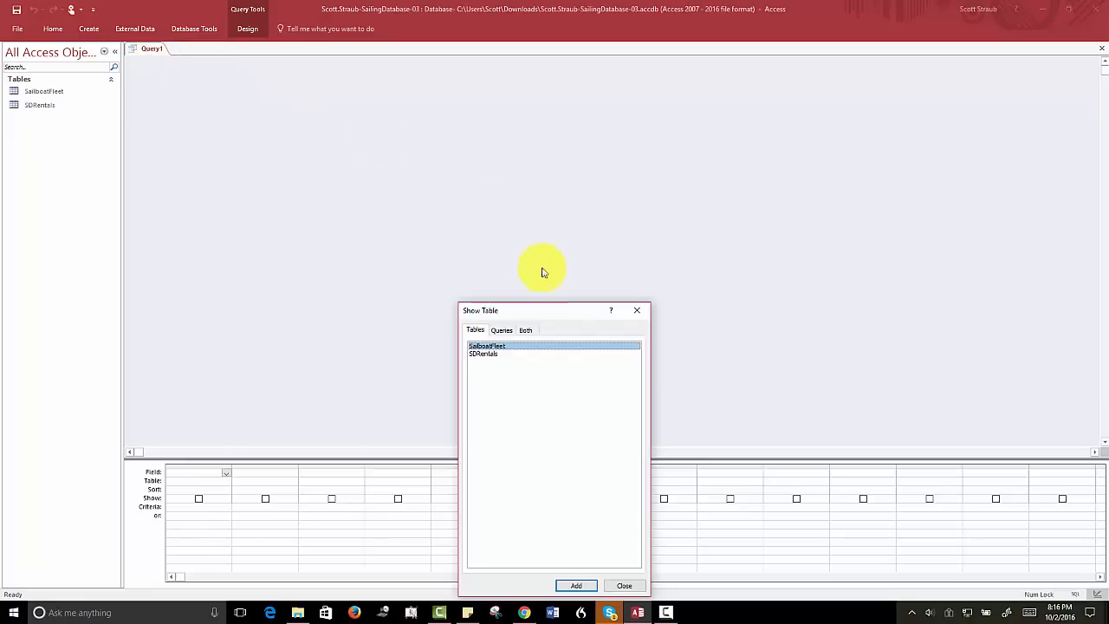
Add the SailboatFleet and SDRentals tables to the query and enlarge both field lists so every field shows
{"action": "left_click_drag", "start_coordinate": [563, 311], "coordinate": [461, 95]}
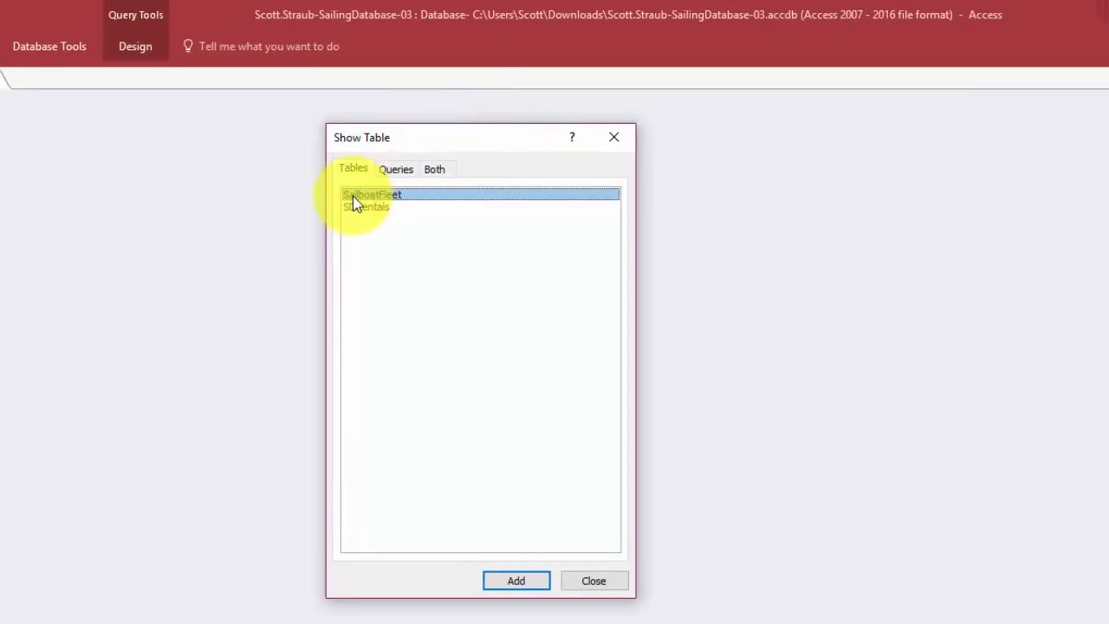
{"action": "left_click", "coordinate": [510, 583]}
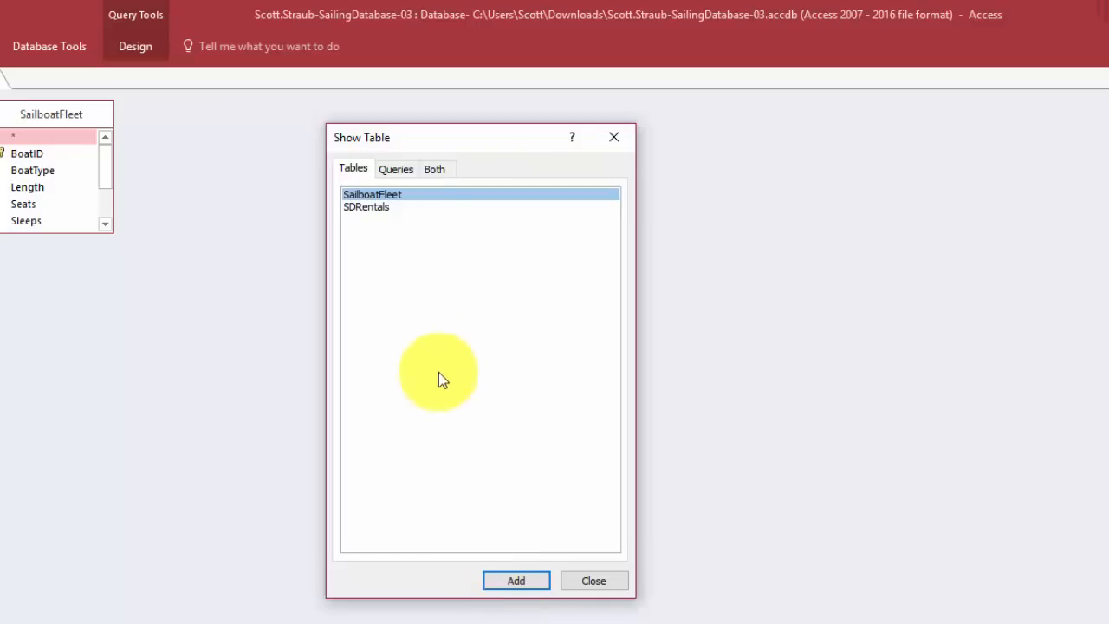
{"action": "left_click", "coordinate": [383, 210]}
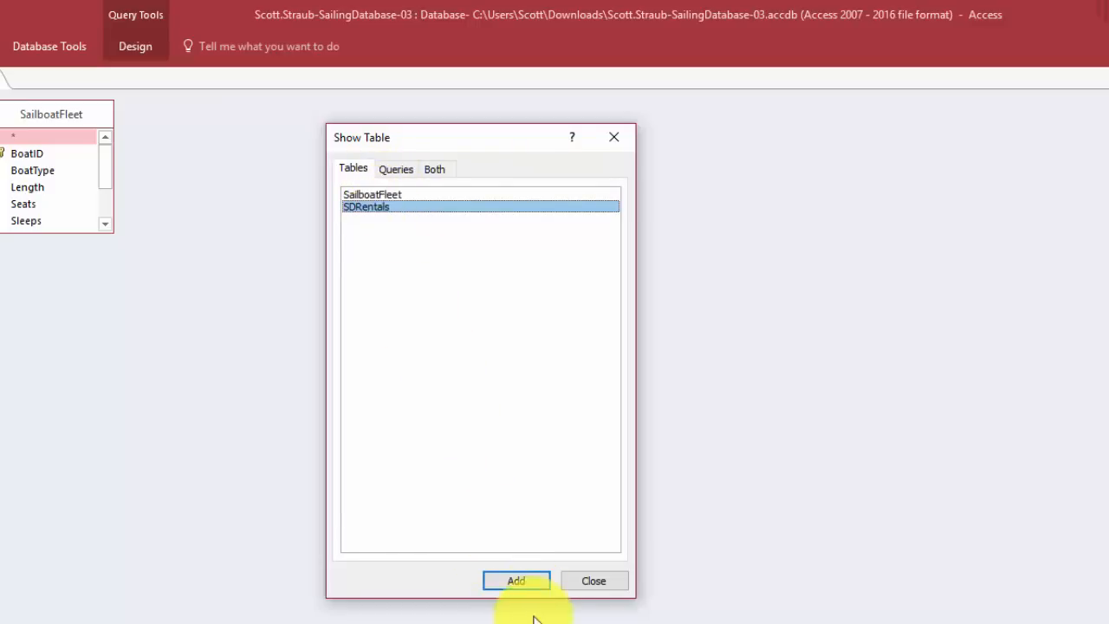
{"action": "left_click", "coordinate": [505, 580]}
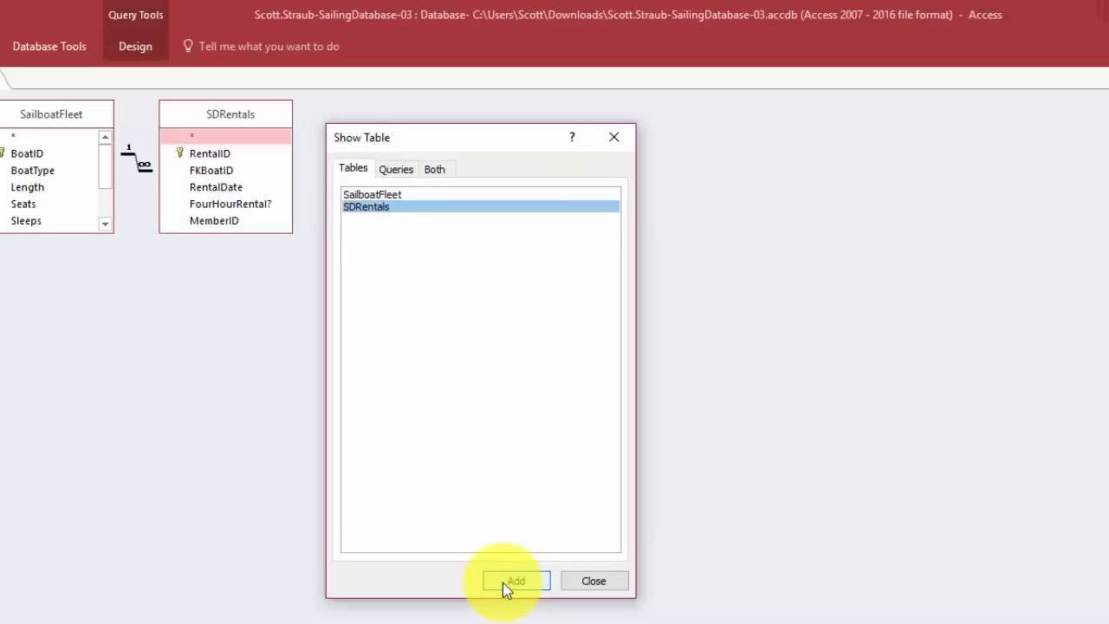
{"action": "left_click", "coordinate": [589, 582]}
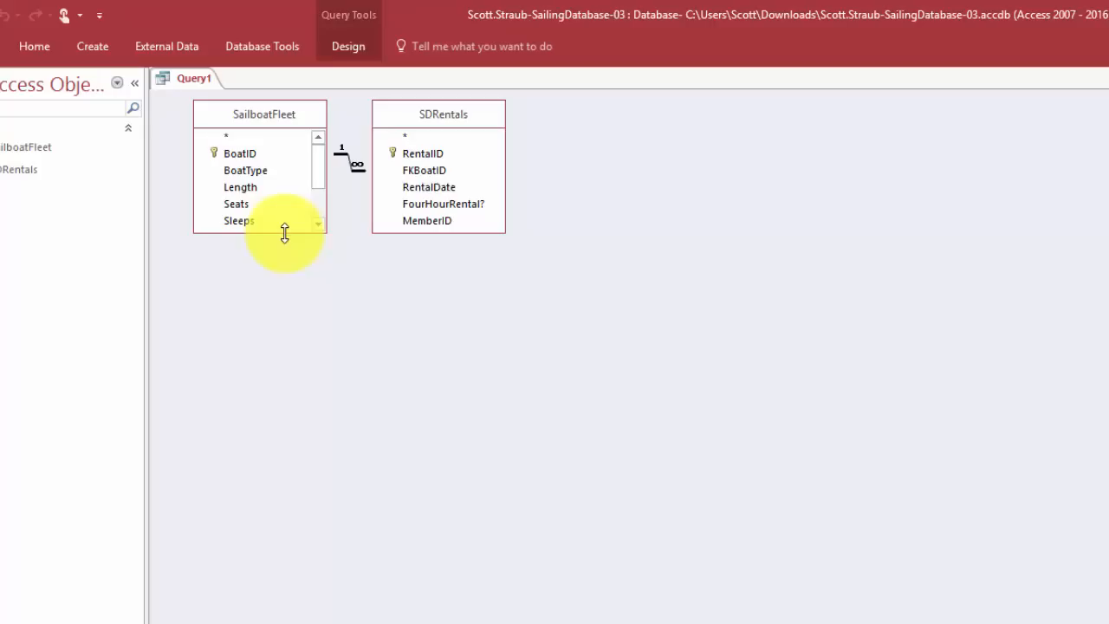
{"action": "left_click_drag", "start_coordinate": [285, 232], "coordinate": [346, 326]}
{"action": "left_click_drag", "start_coordinate": [449, 232], "coordinate": [525, 298]}
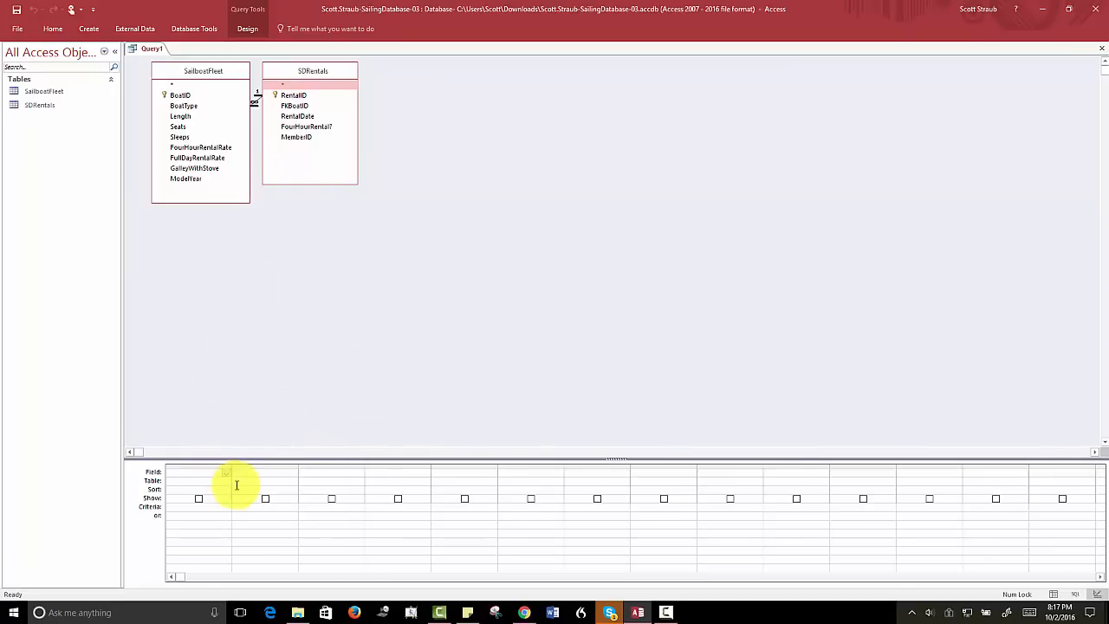
Widen the first four columns of the query design grid to make room for long field names
{"action": "left_click", "coordinate": [213, 406]}
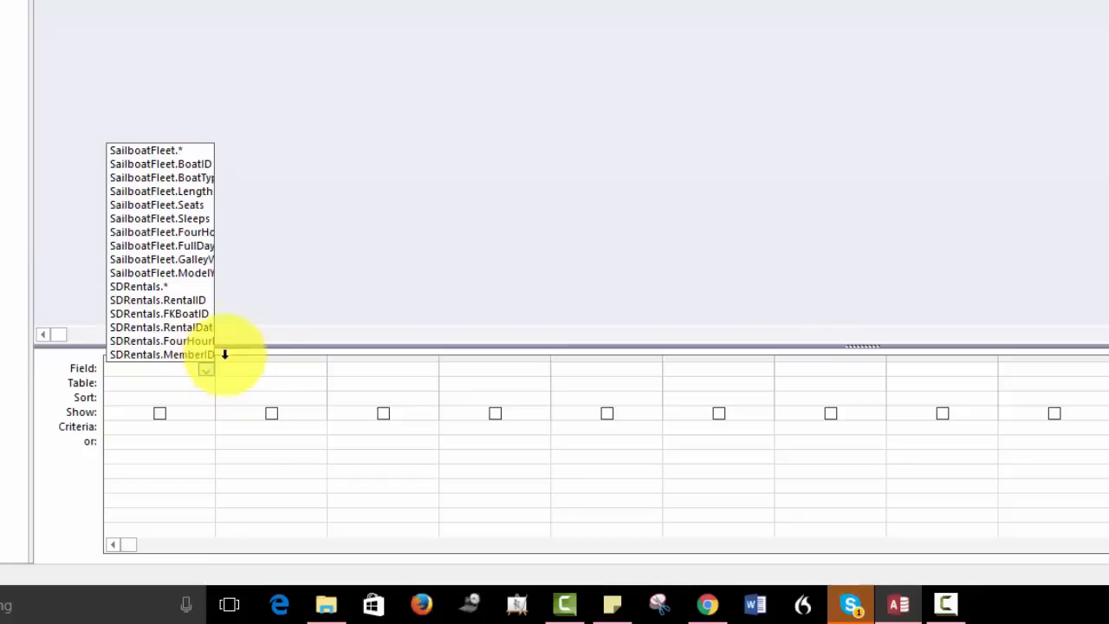
{"action": "left_click", "coordinate": [278, 301]}
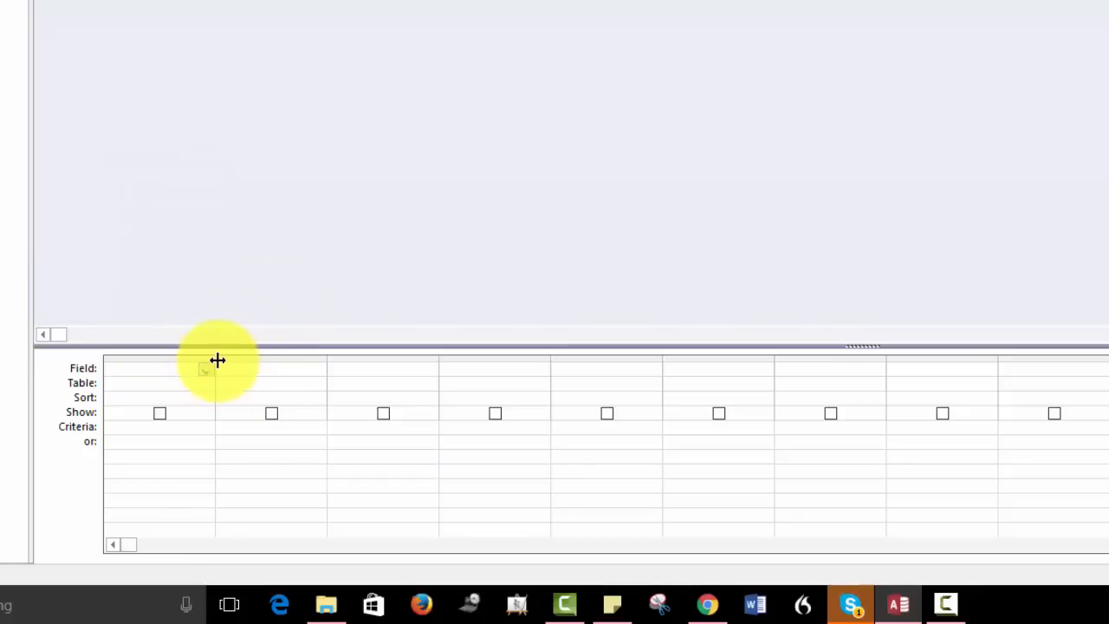
{"action": "left_click_drag", "start_coordinate": [217, 360], "coordinate": [257, 362]}
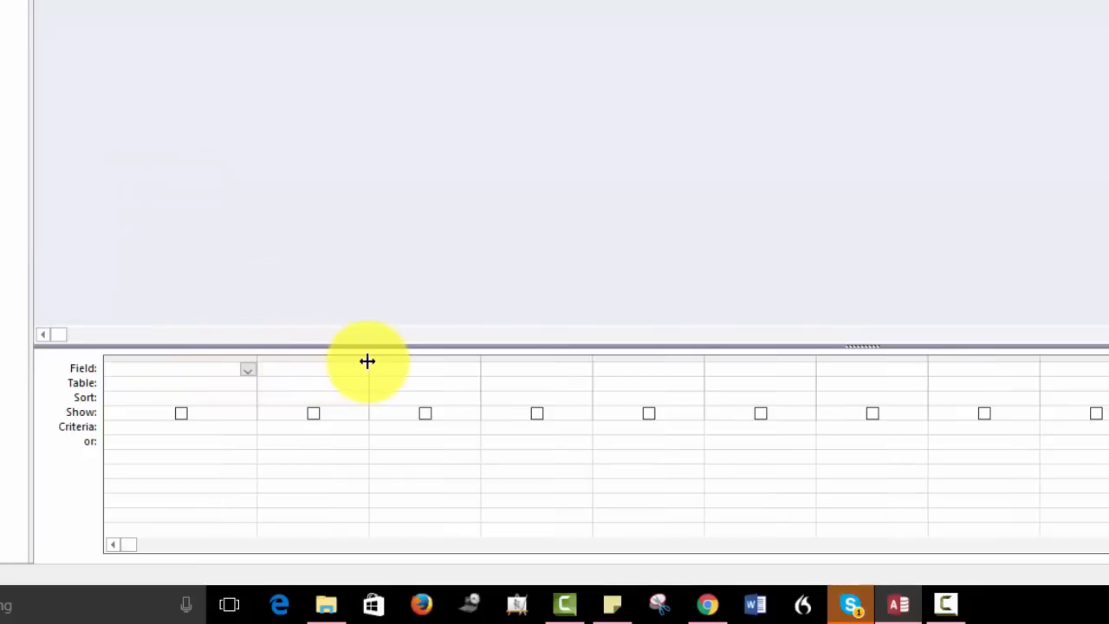
{"action": "left_click_drag", "start_coordinate": [367, 360], "coordinate": [420, 362]}
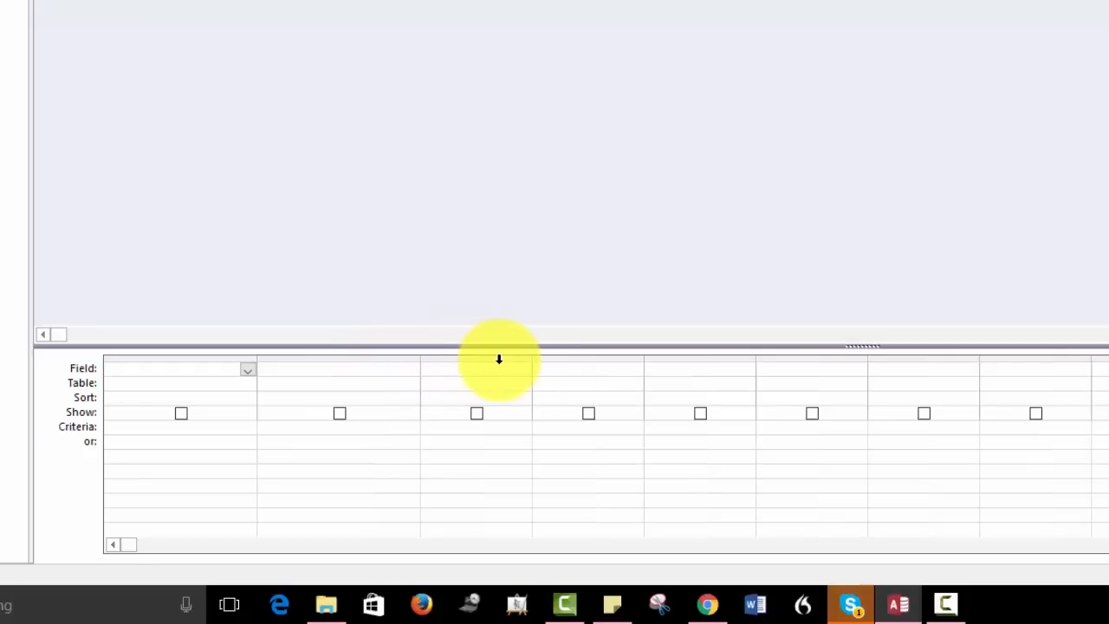
{"action": "left_click_drag", "start_coordinate": [532, 359], "coordinate": [570, 359]}
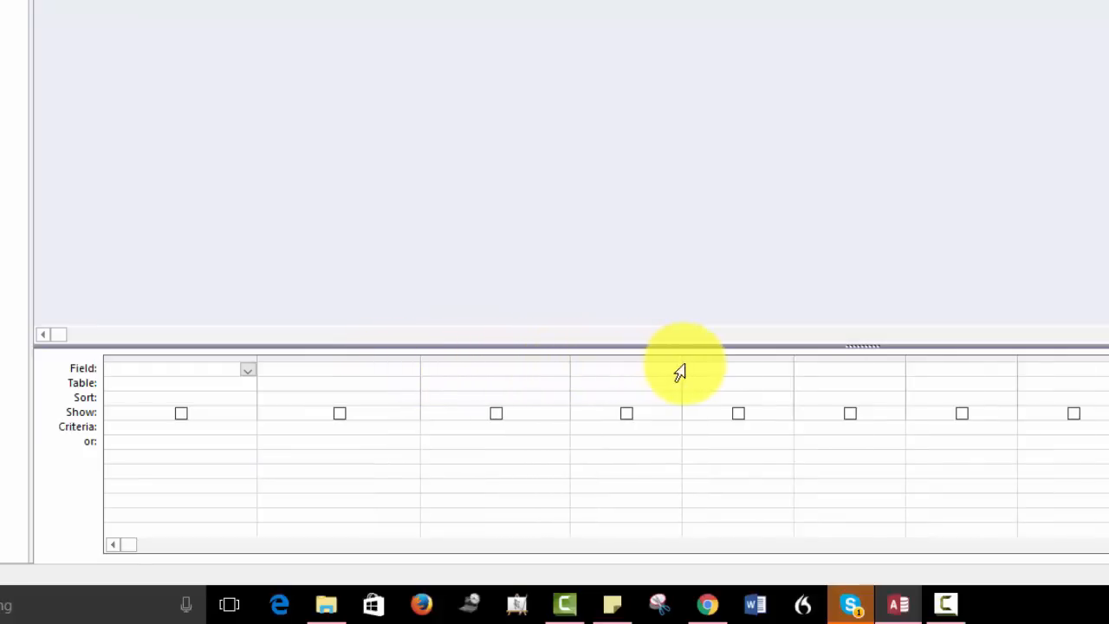
{"action": "left_click_drag", "start_coordinate": [682, 361], "coordinate": [753, 362]}
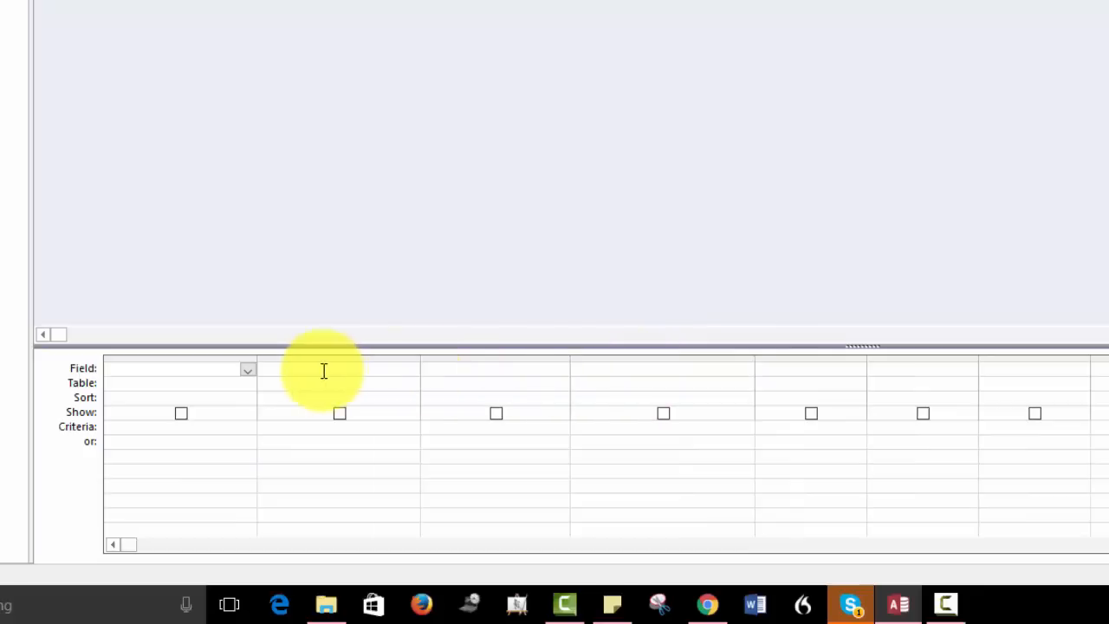
{"action": "left_click", "coordinate": [248, 371]}
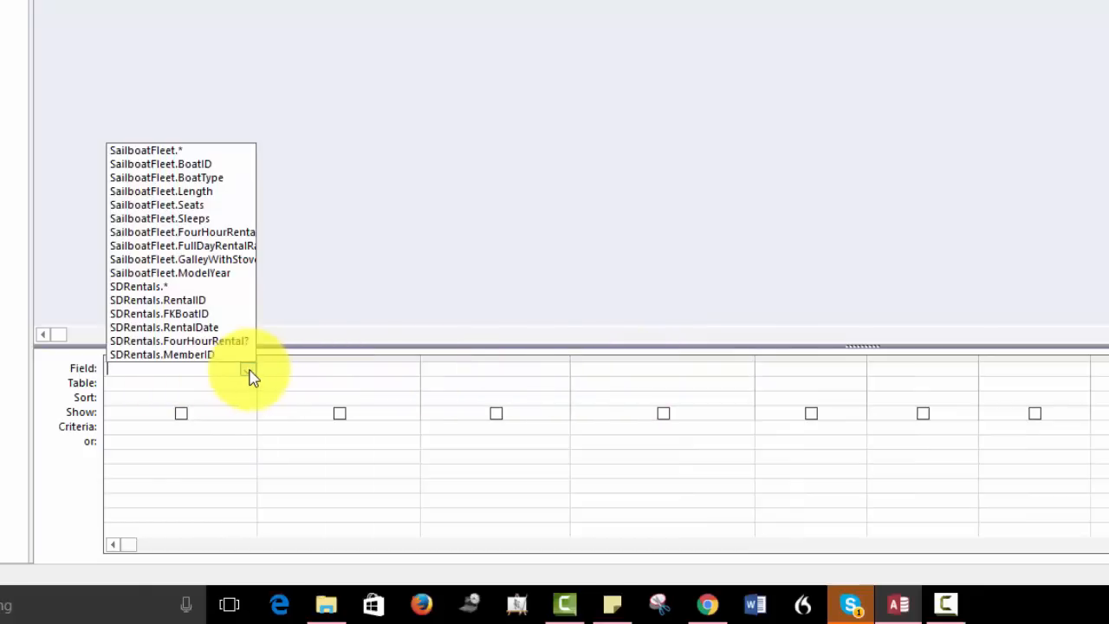
{"action": "left_click", "coordinate": [250, 373]}
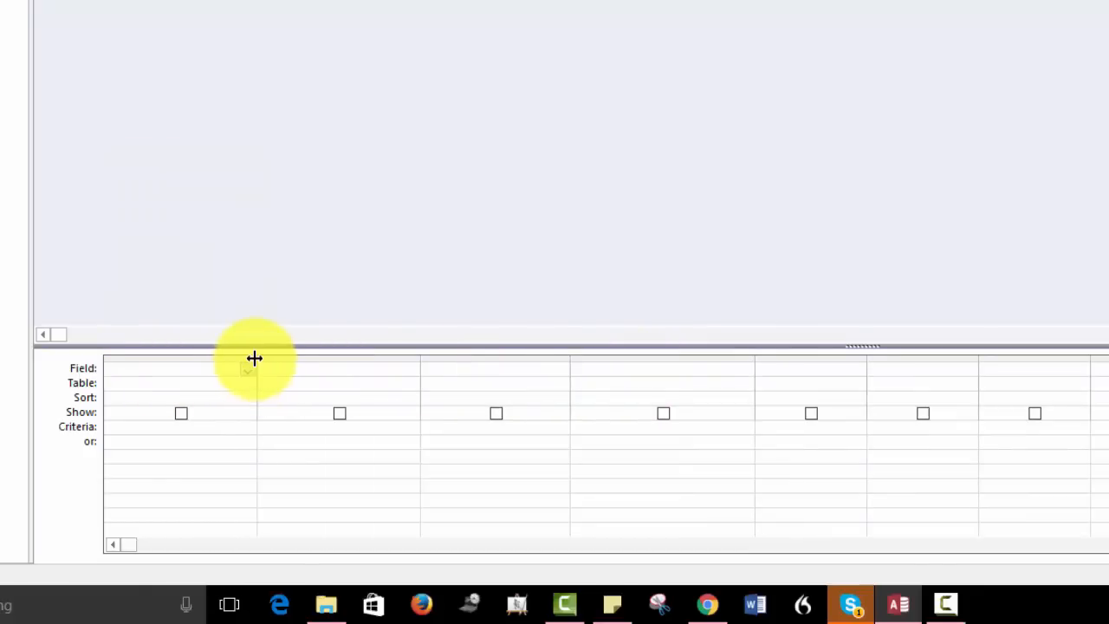
{"action": "left_click_drag", "start_coordinate": [254, 358], "coordinate": [295, 359]}
Add FKBoatID from SDRentals as the first query field and BoatType from SailboatFleet as the second
{"action": "left_click", "coordinate": [285, 371]}
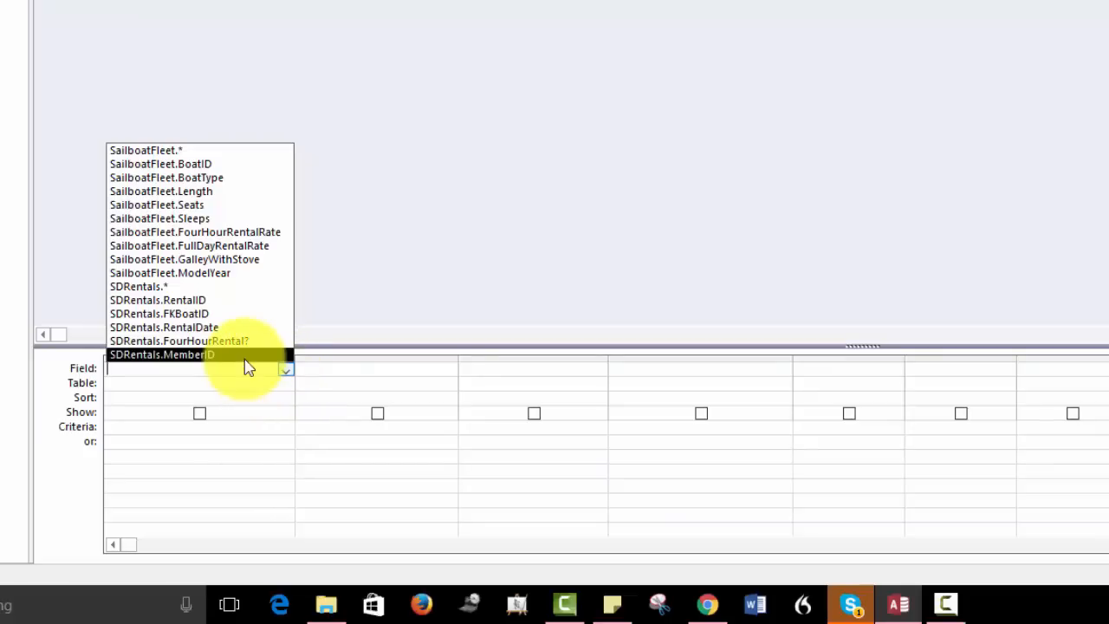
{"action": "left_click", "coordinate": [143, 314]}
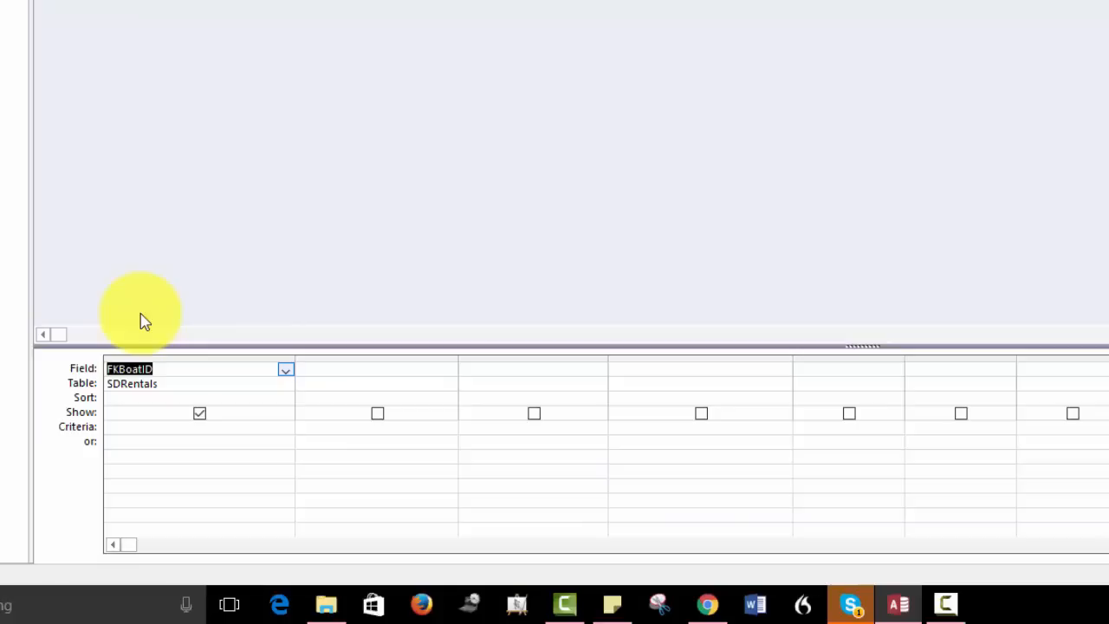
{"action": "left_click", "coordinate": [390, 366]}
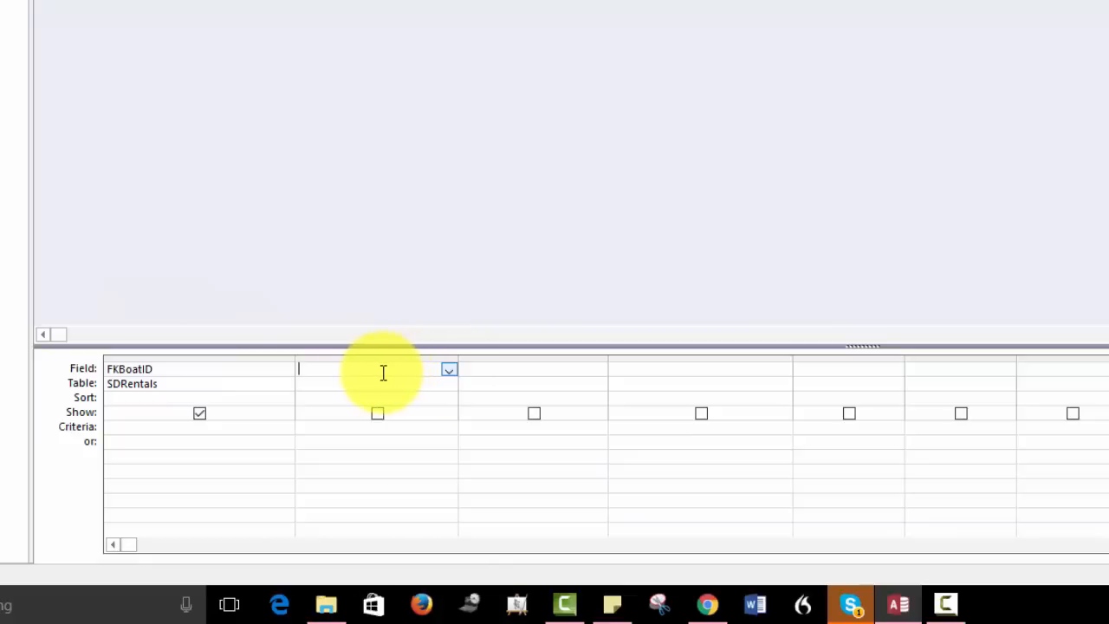
{"action": "left_click", "coordinate": [451, 372]}
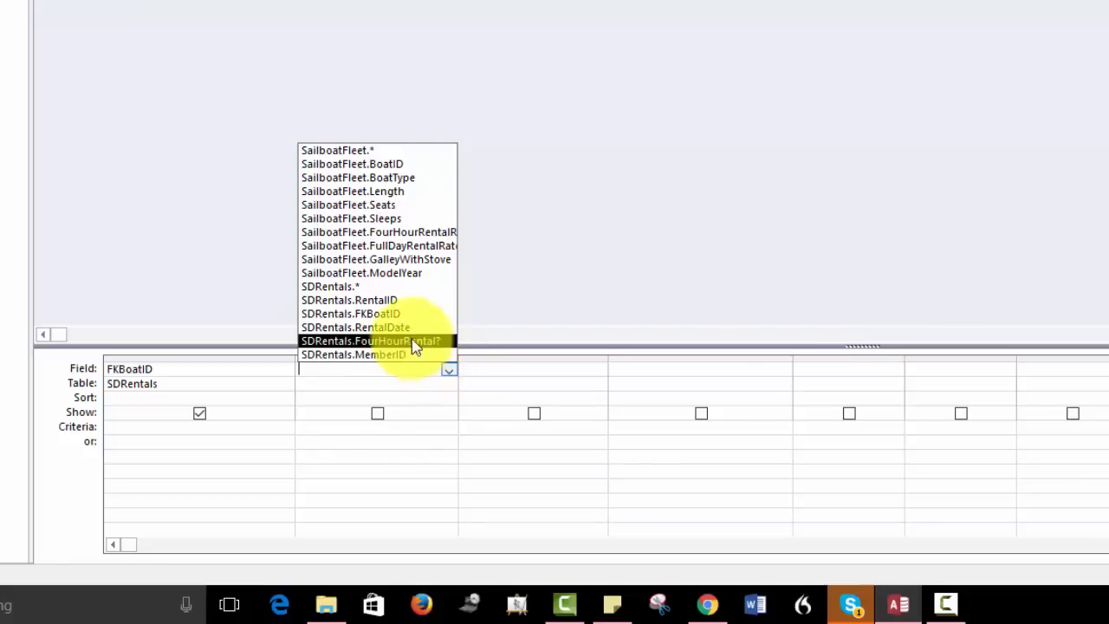
{"action": "left_click", "coordinate": [360, 178]}
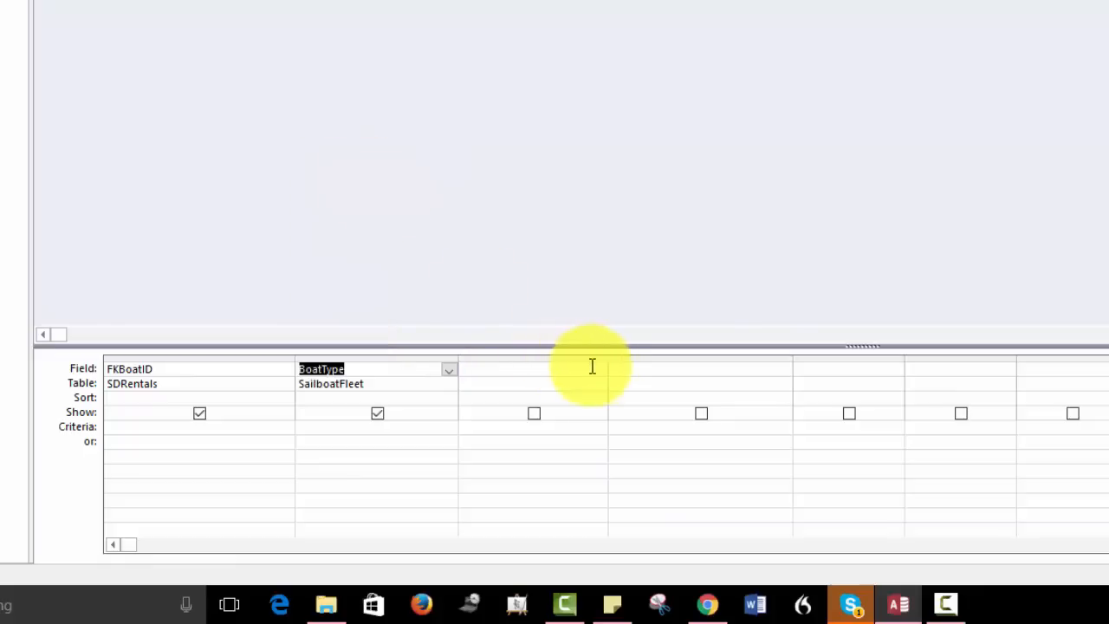
Widen the third grid column, and add SailboatFleet's FullDayRentalRate and SDRentals' FourHourRental? as the third and fourth query fields
{"action": "left_click_drag", "start_coordinate": [607, 358], "coordinate": [670, 357]}
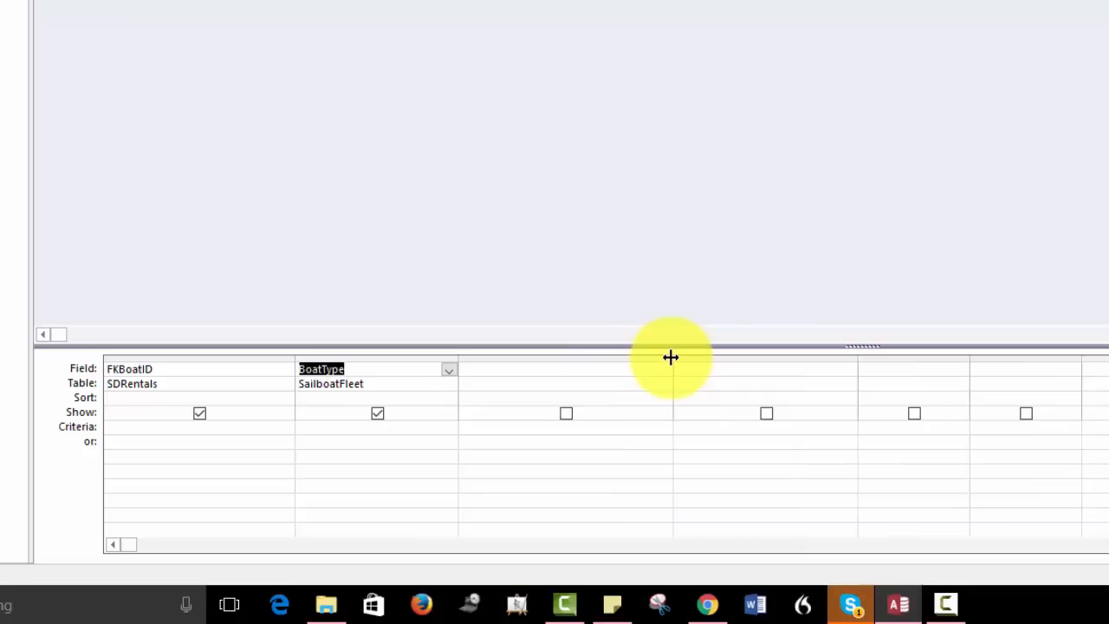
{"action": "left_click", "coordinate": [580, 367]}
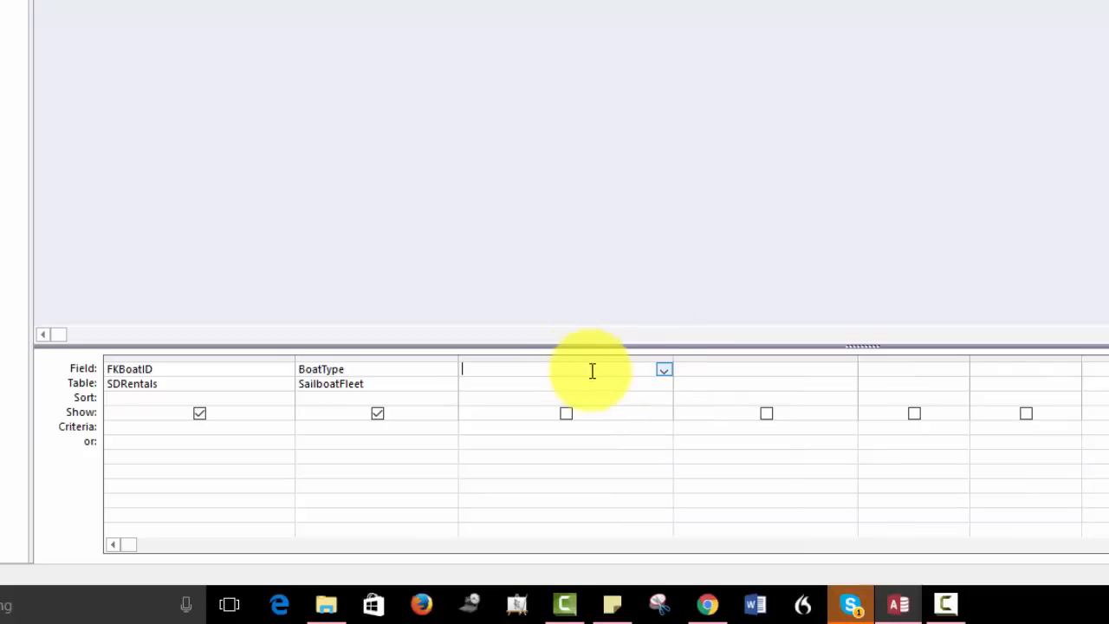
{"action": "left_click", "coordinate": [665, 373]}
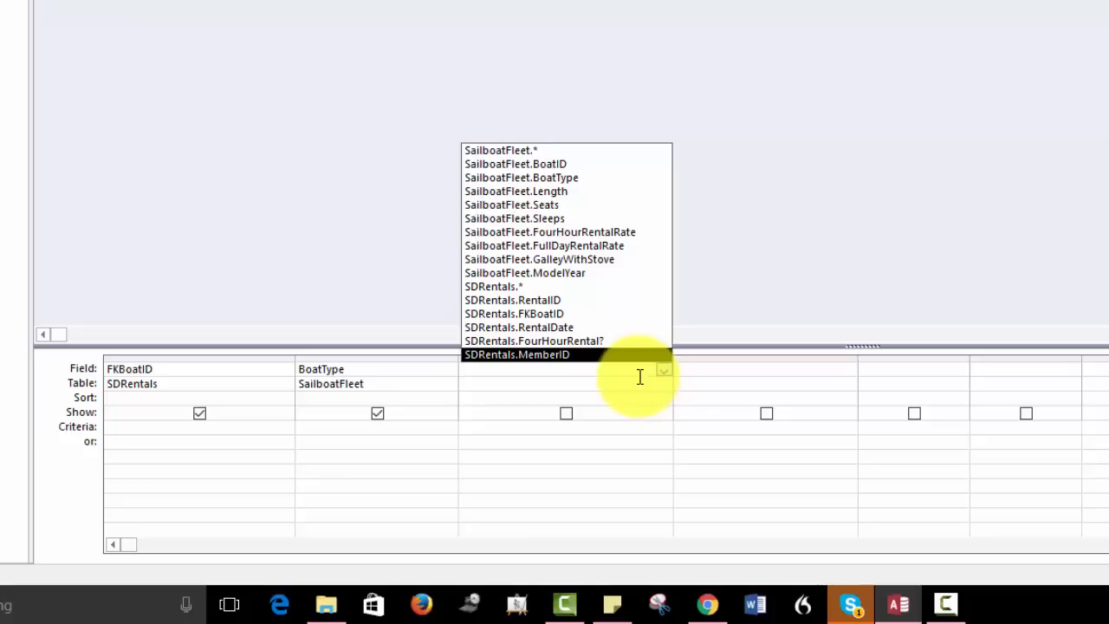
{"action": "left_click", "coordinate": [500, 248]}
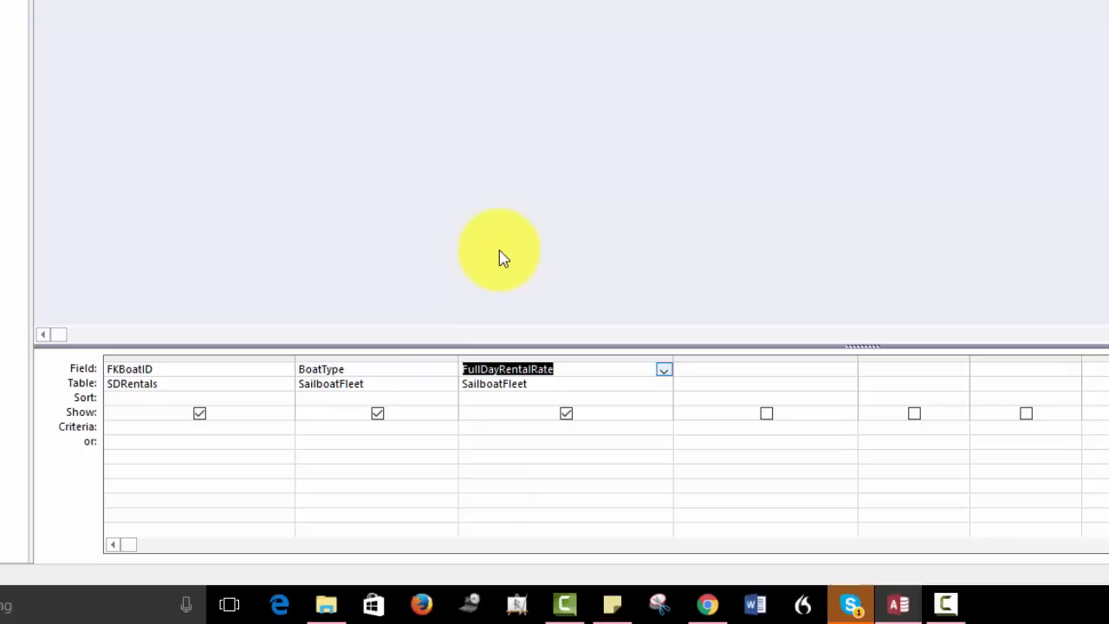
{"action": "left_click", "coordinate": [750, 372]}
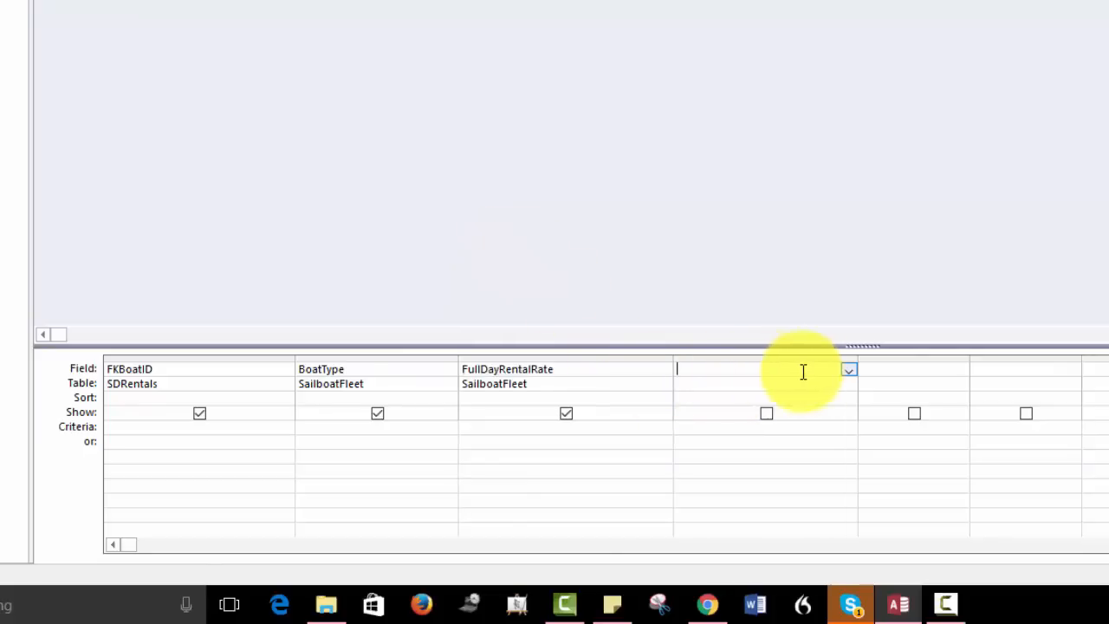
{"action": "left_click", "coordinate": [849, 372]}
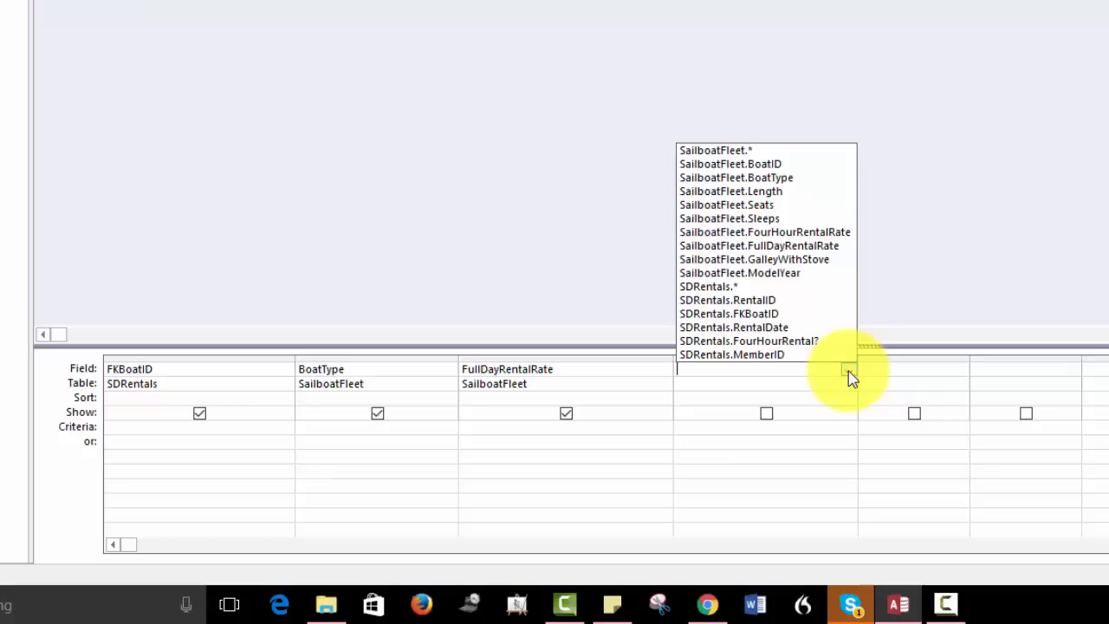
{"action": "left_click", "coordinate": [730, 342]}
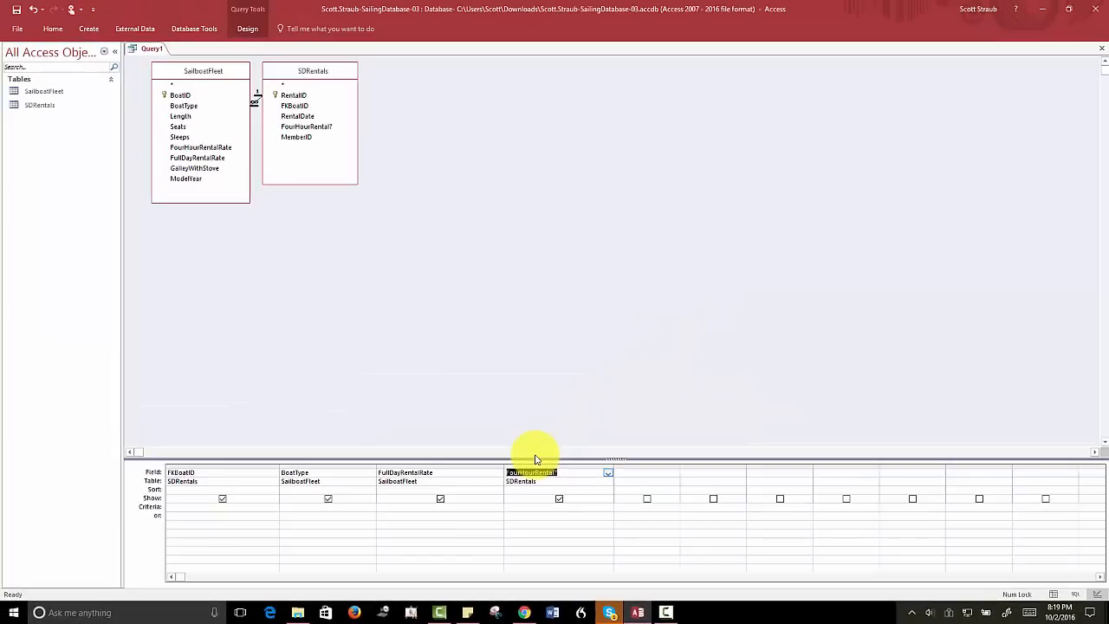
Turn on the Totals row with Group By for all four fields and run the query
{"action": "left_click", "coordinate": [245, 30]}
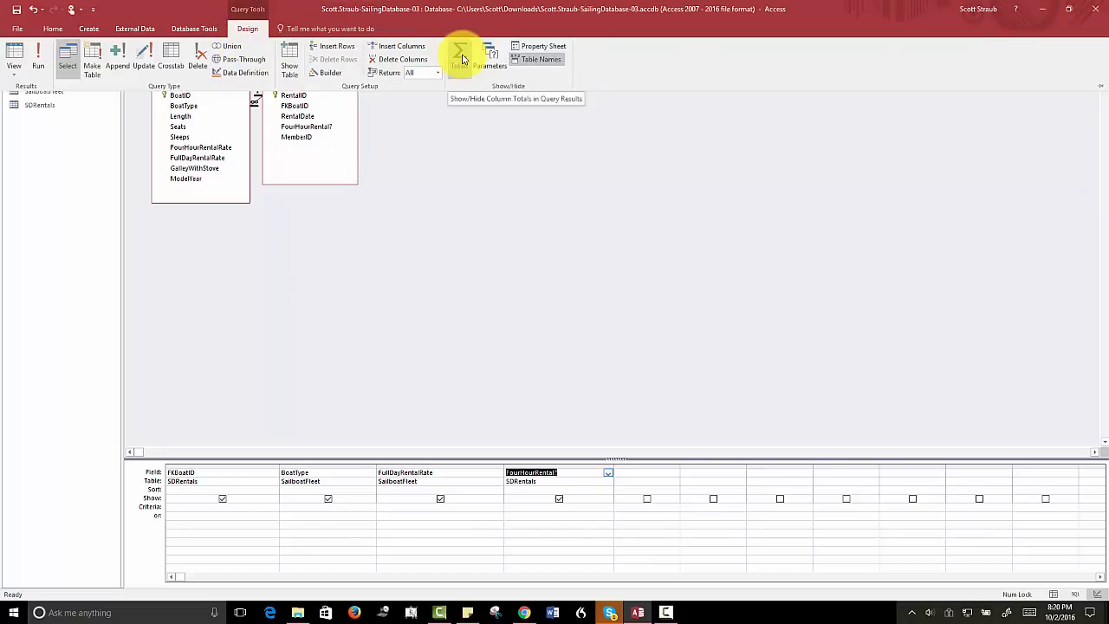
{"action": "left_click", "coordinate": [461, 59]}
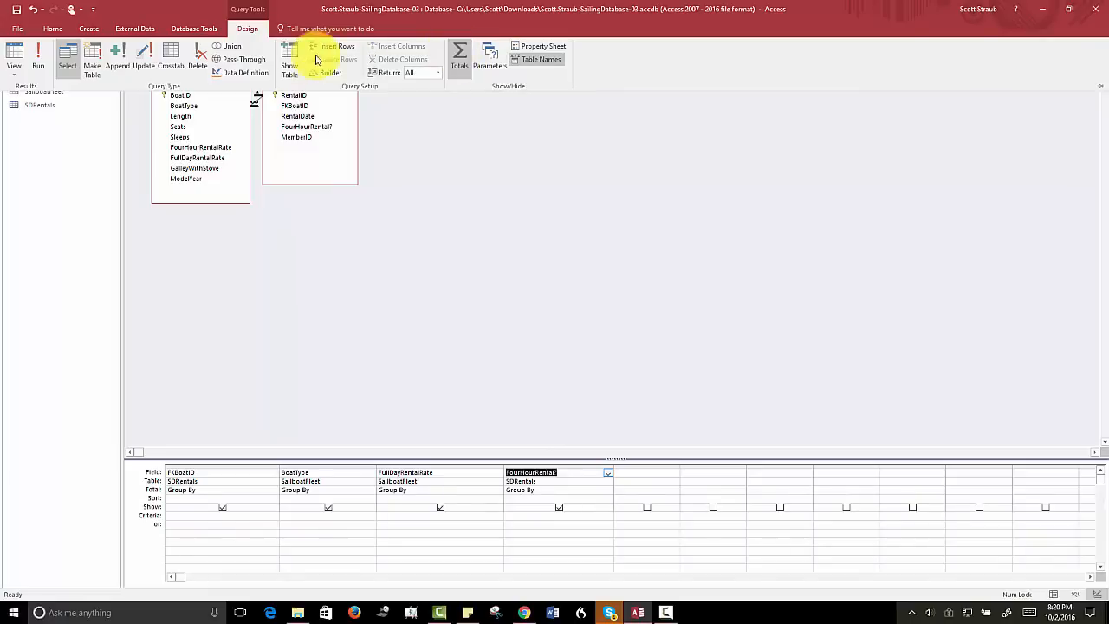
{"action": "left_click", "coordinate": [35, 67]}
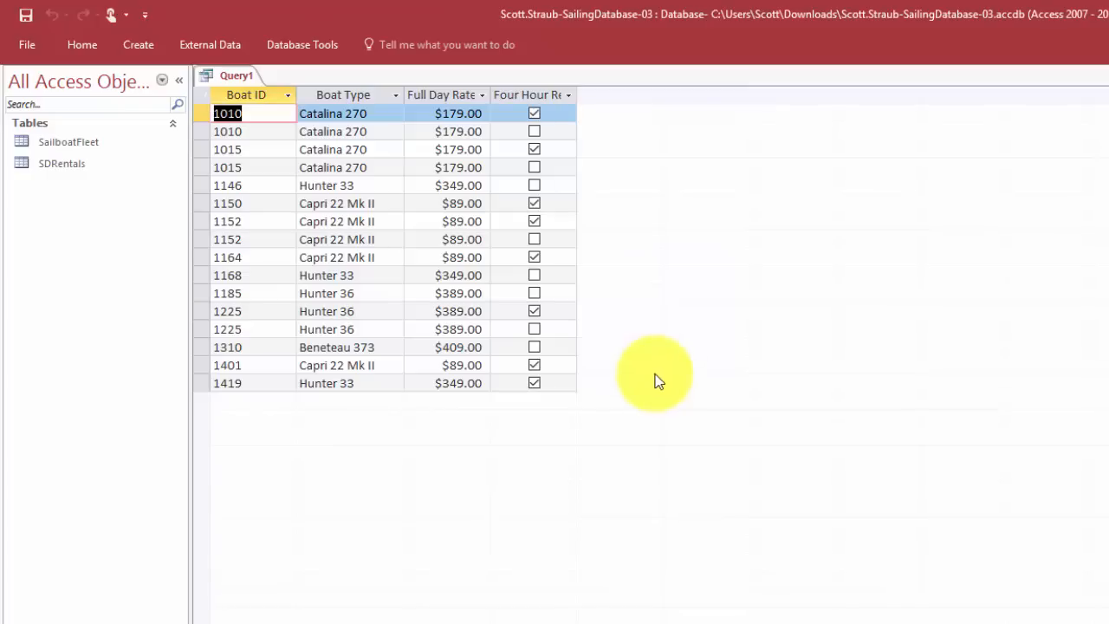
Switch the query from its datasheet results back to Design view
{"action": "left_click", "coordinate": [84, 44]}
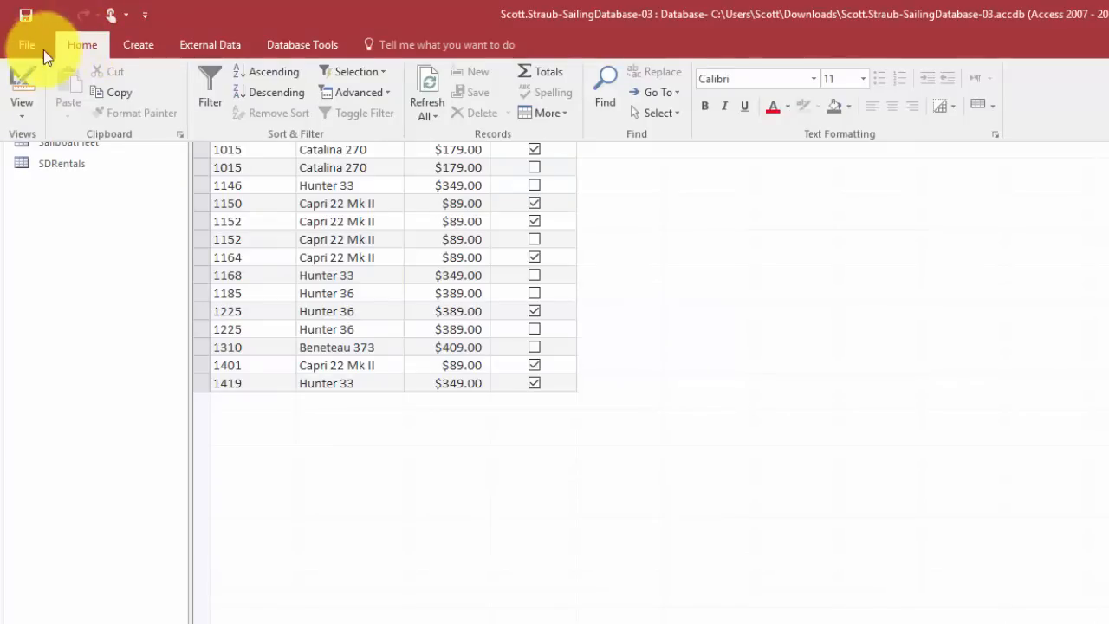
{"action": "left_click", "coordinate": [24, 104]}
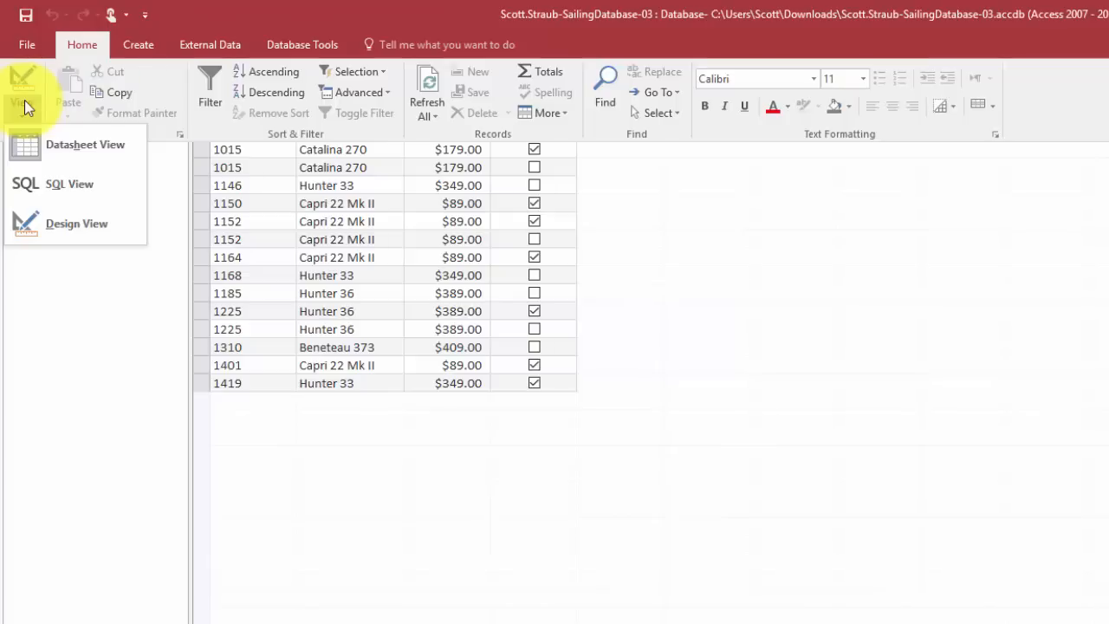
{"action": "left_click", "coordinate": [52, 218]}
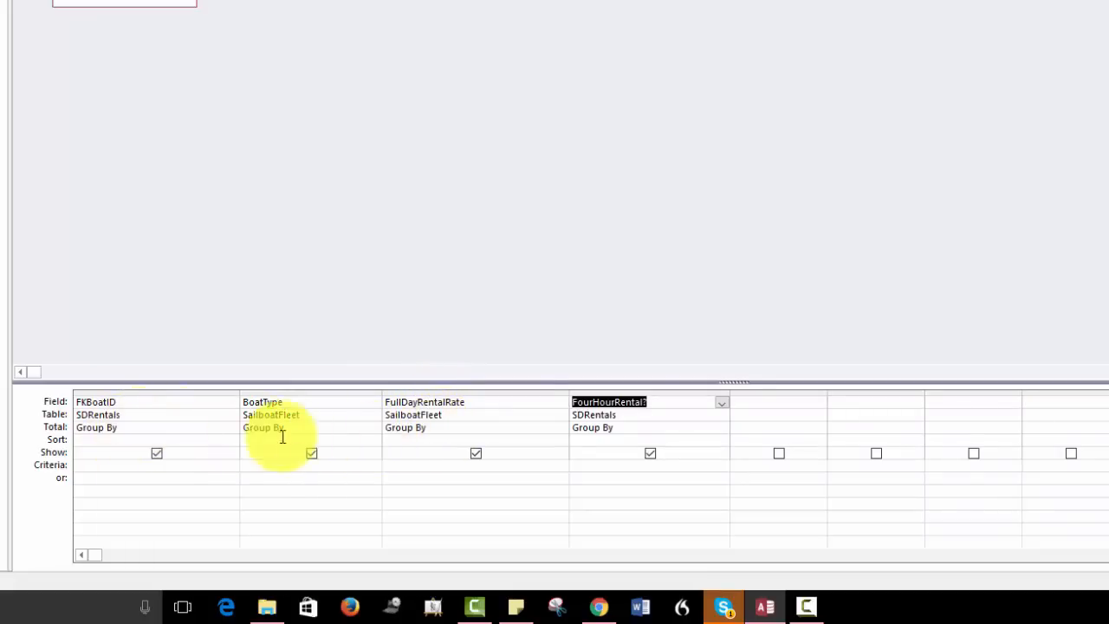
Change the Total setting of the FullDayRentalRate field to Sum in the query grid
{"action": "left_click", "coordinate": [447, 430]}
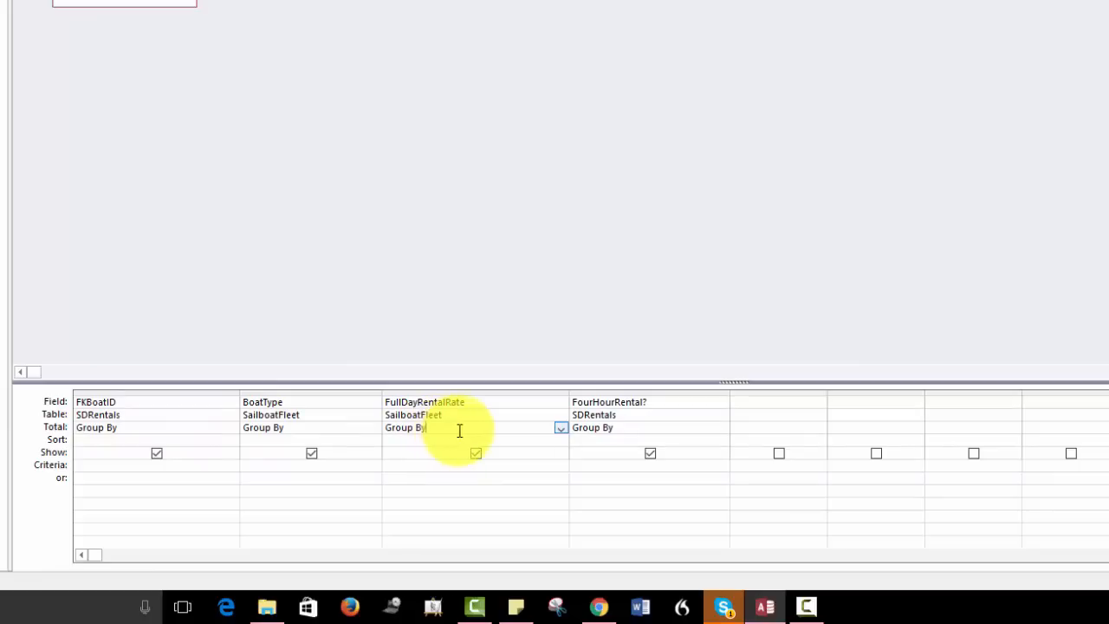
{"action": "left_click", "coordinate": [560, 429]}
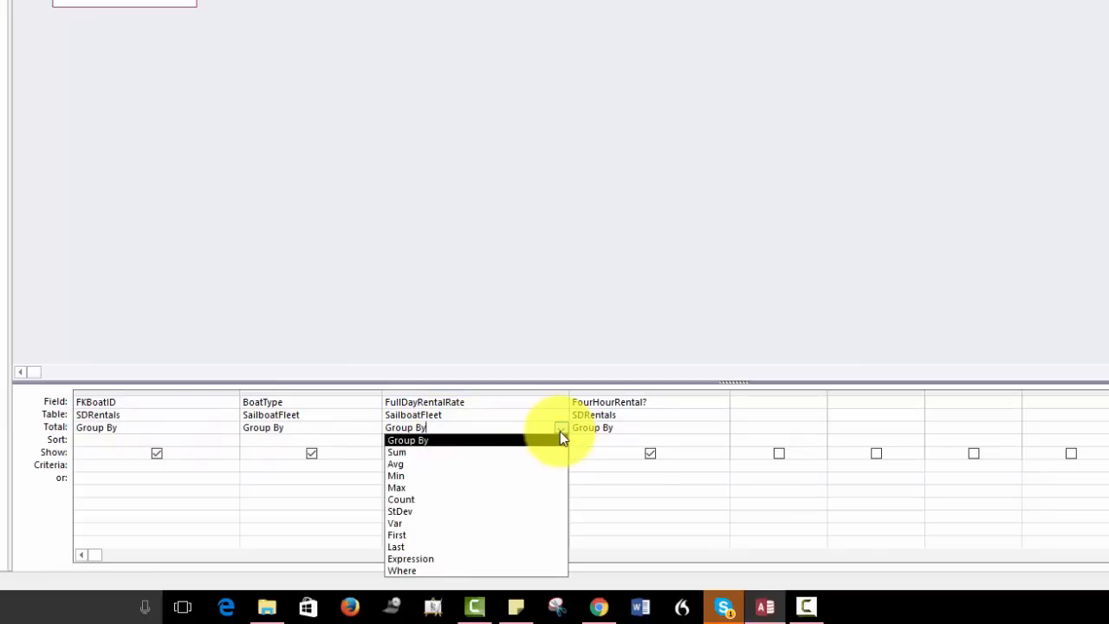
{"action": "left_click", "coordinate": [445, 453]}
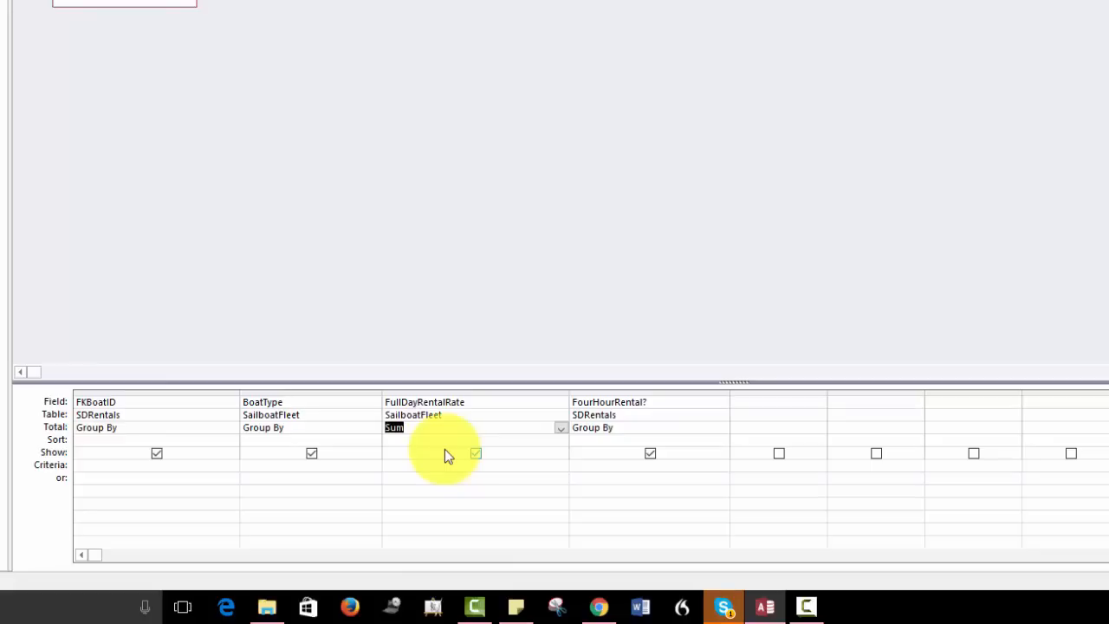
Set the FourHourRental? field's Total setting to Where and enter No as its criterion
{"action": "left_click", "coordinate": [632, 430]}
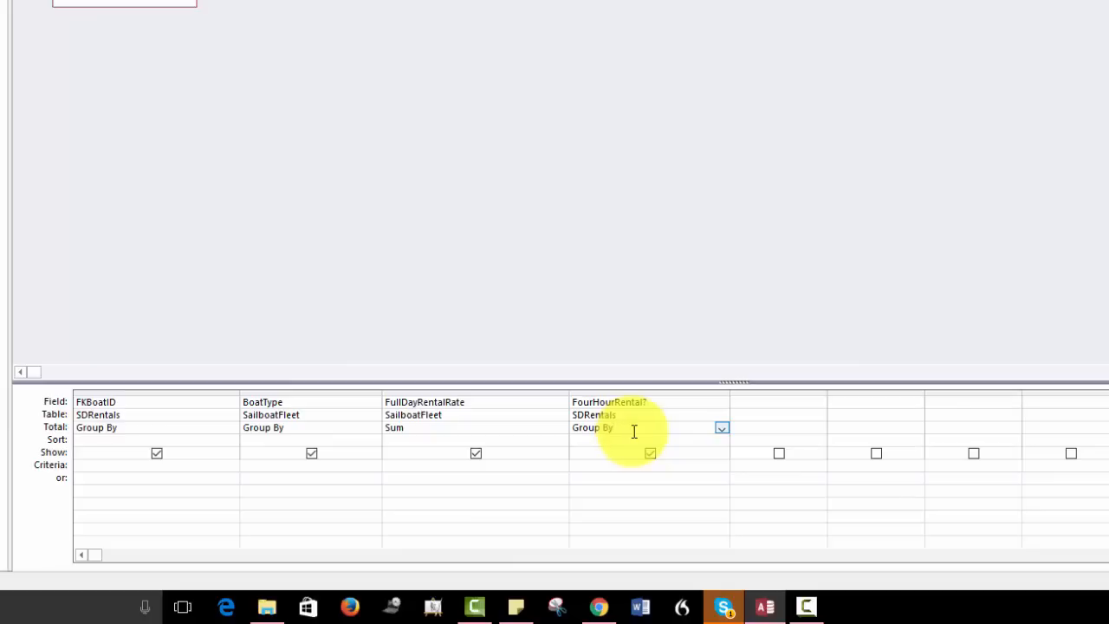
{"action": "left_click", "coordinate": [722, 429]}
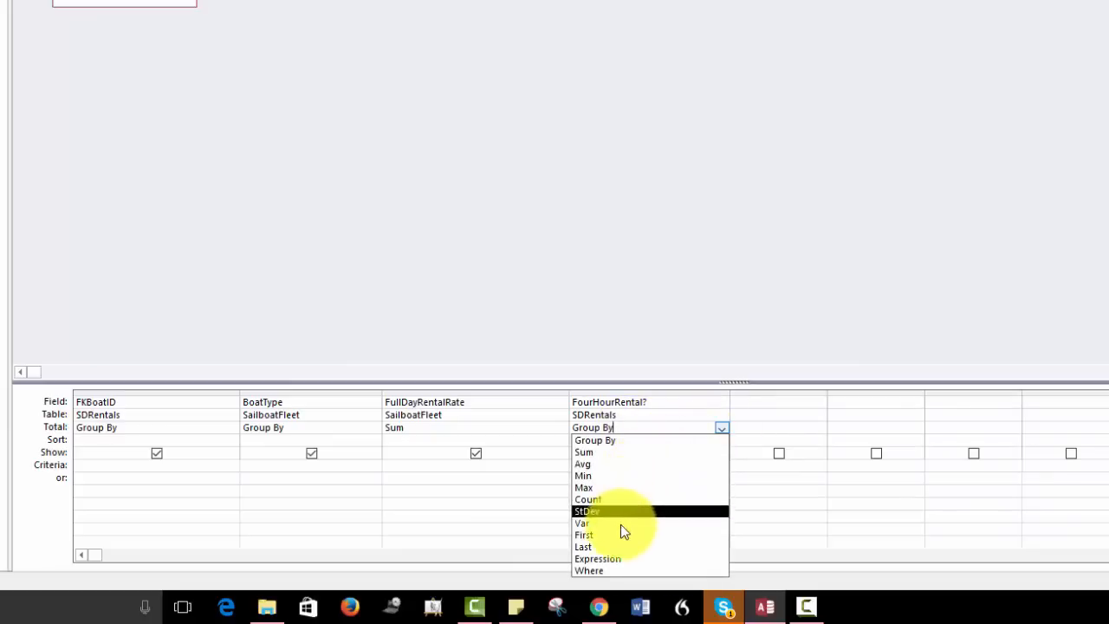
{"action": "left_click", "coordinate": [611, 571]}
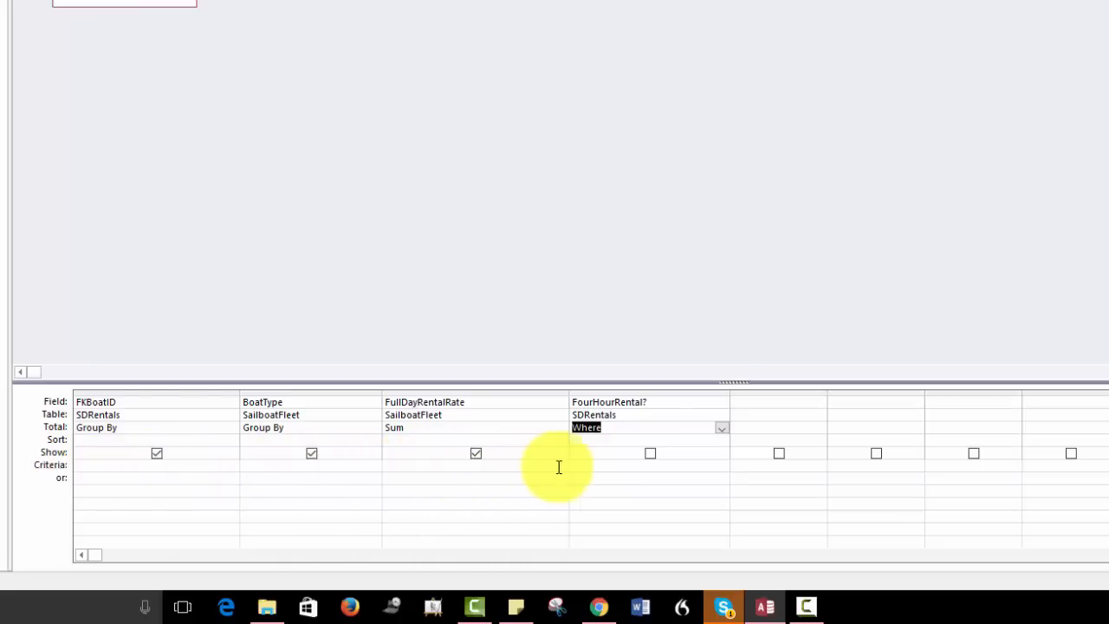
{"action": "left_click", "coordinate": [596, 465]}
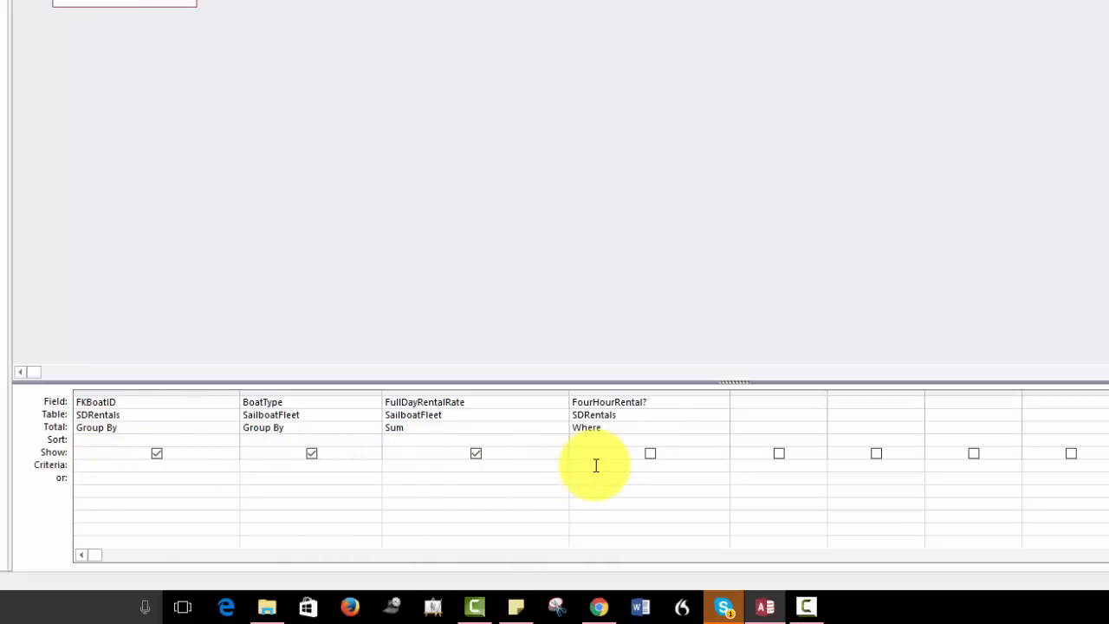
{"action": "type", "text": "No"}
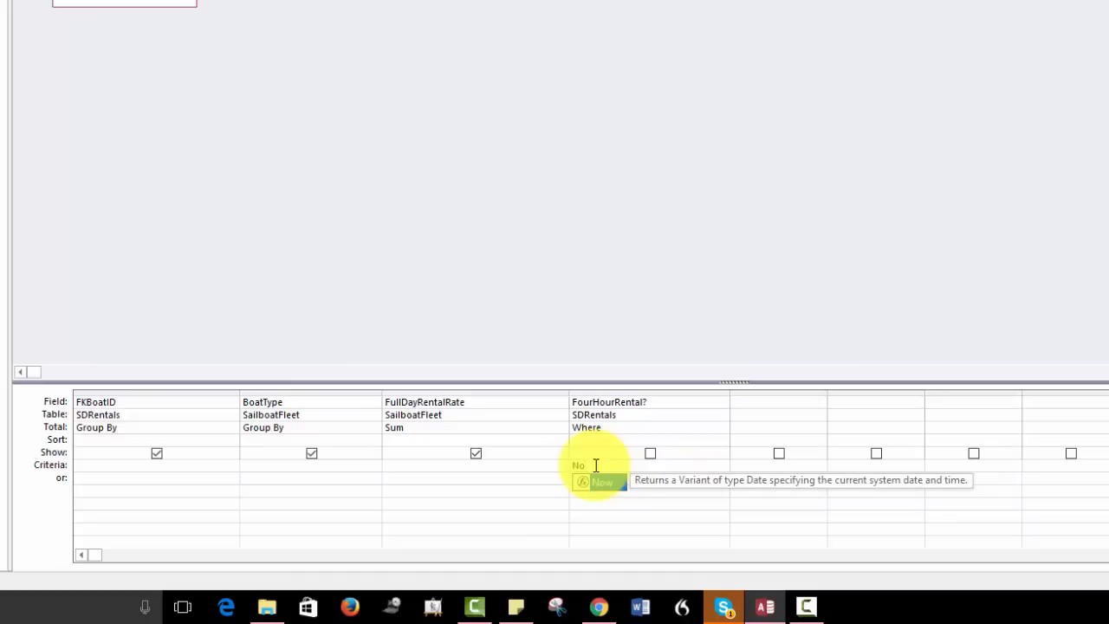
{"action": "key", "text": "Escape"}
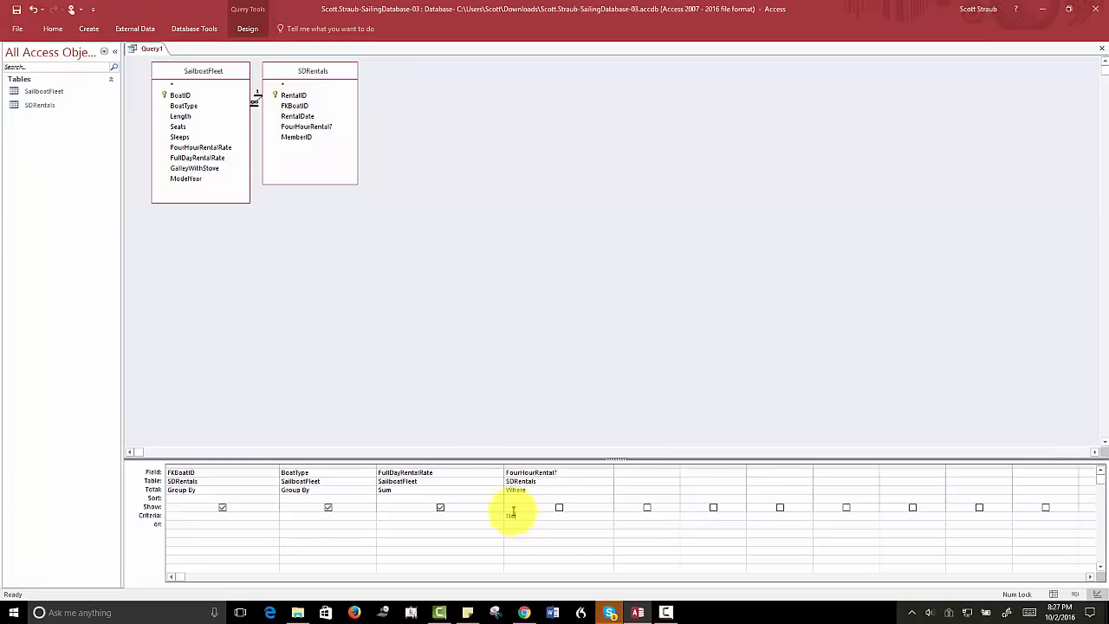
Run the query and save it as FullDayRentalsByBoatSummary
{"action": "left_click", "coordinate": [248, 31]}
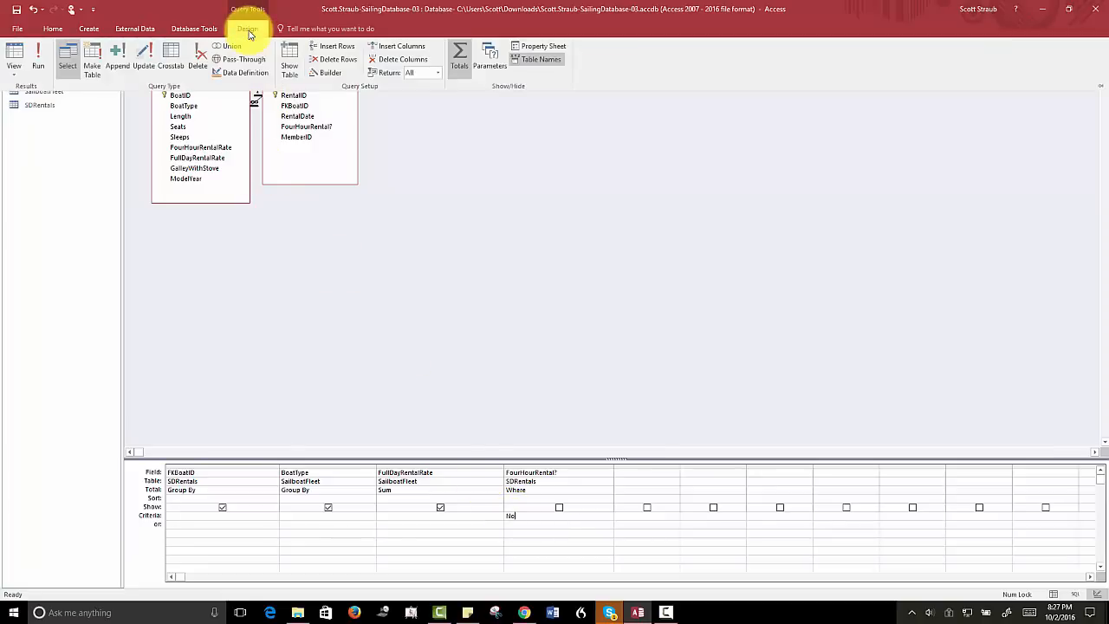
{"action": "left_click", "coordinate": [38, 61]}
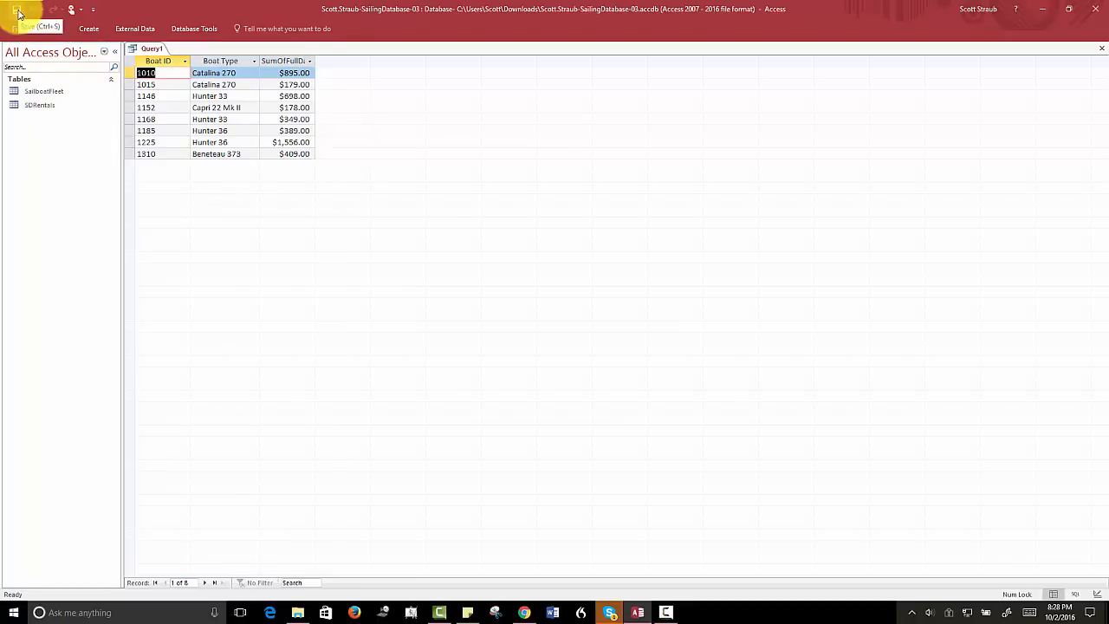
{"action": "left_click", "coordinate": [17, 13]}
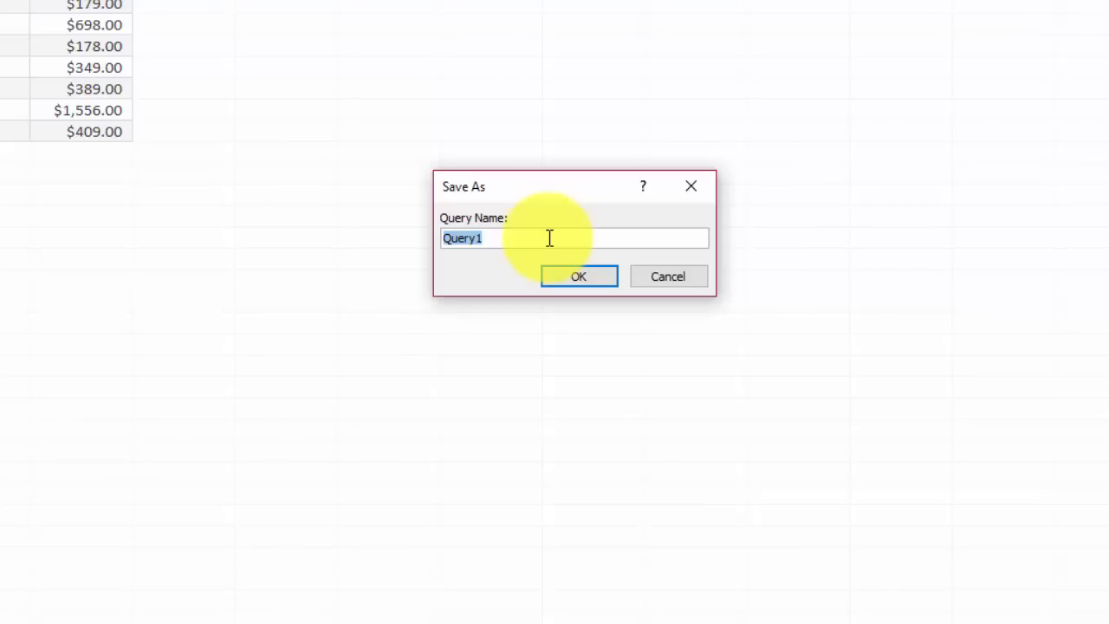
{"action": "type", "text": "FullDayRe"}
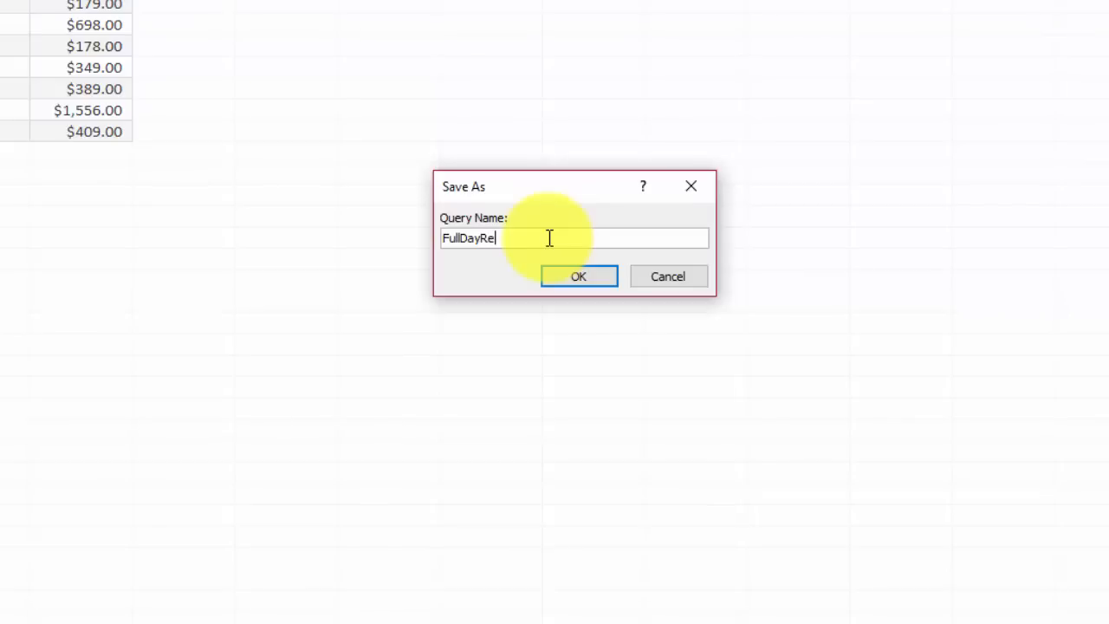
{"action": "type", "text": "ntalsByBoatSummary"}
{"action": "left_click", "coordinate": [572, 274]}
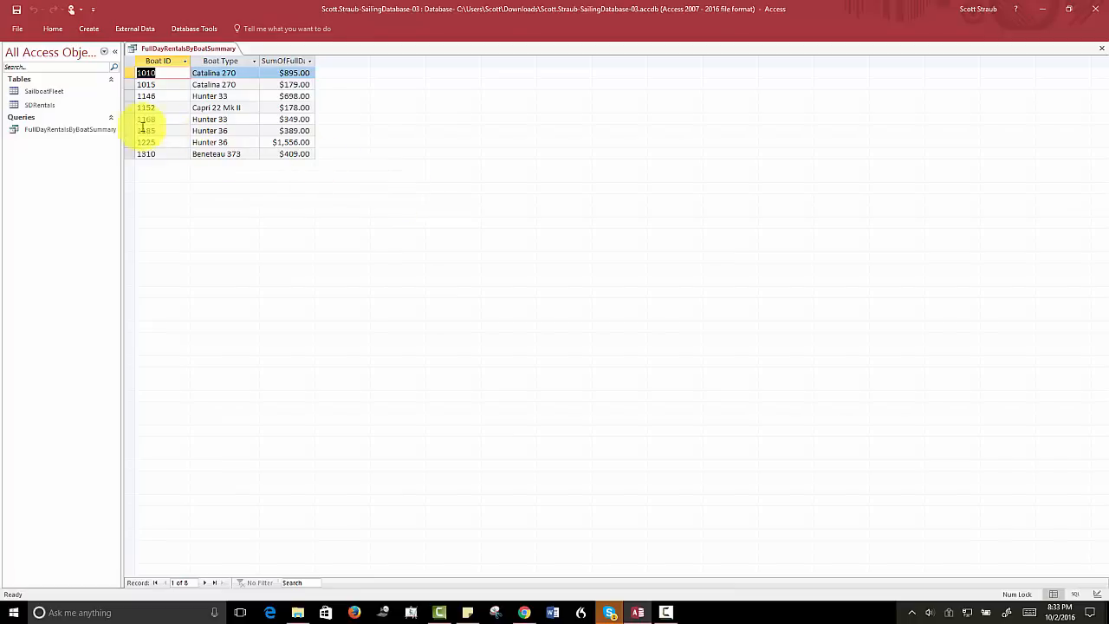
Open the SDRentals table, sort it by Boat ID from A to Z, and sort Four Hour Rental? from cleared to selected
{"action": "double_click", "coordinate": [41, 107]}
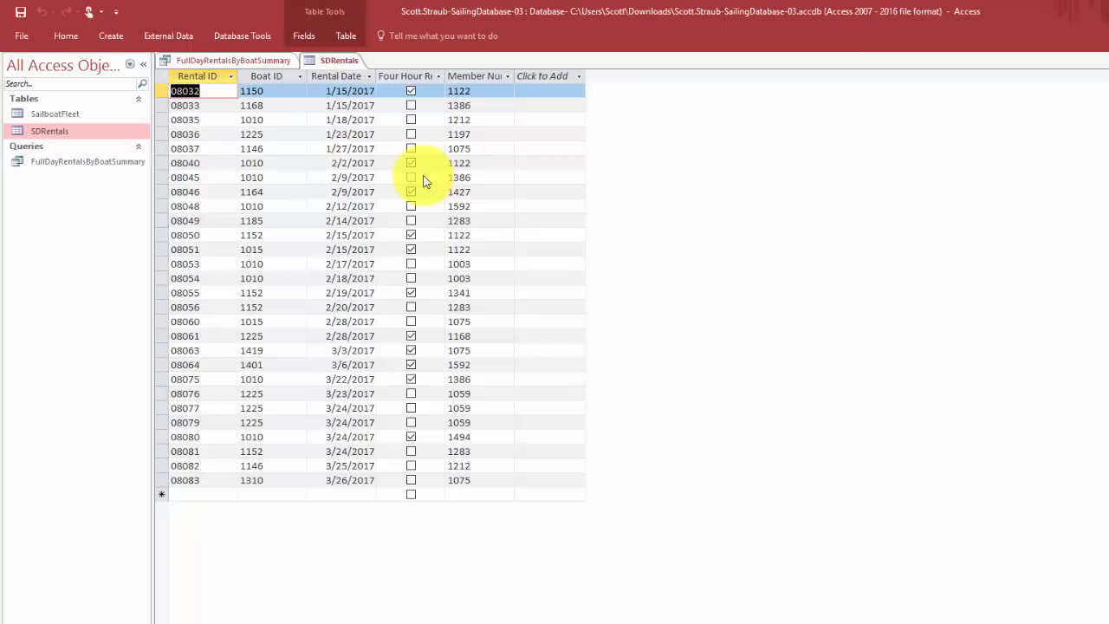
{"action": "left_click", "coordinate": [300, 76]}
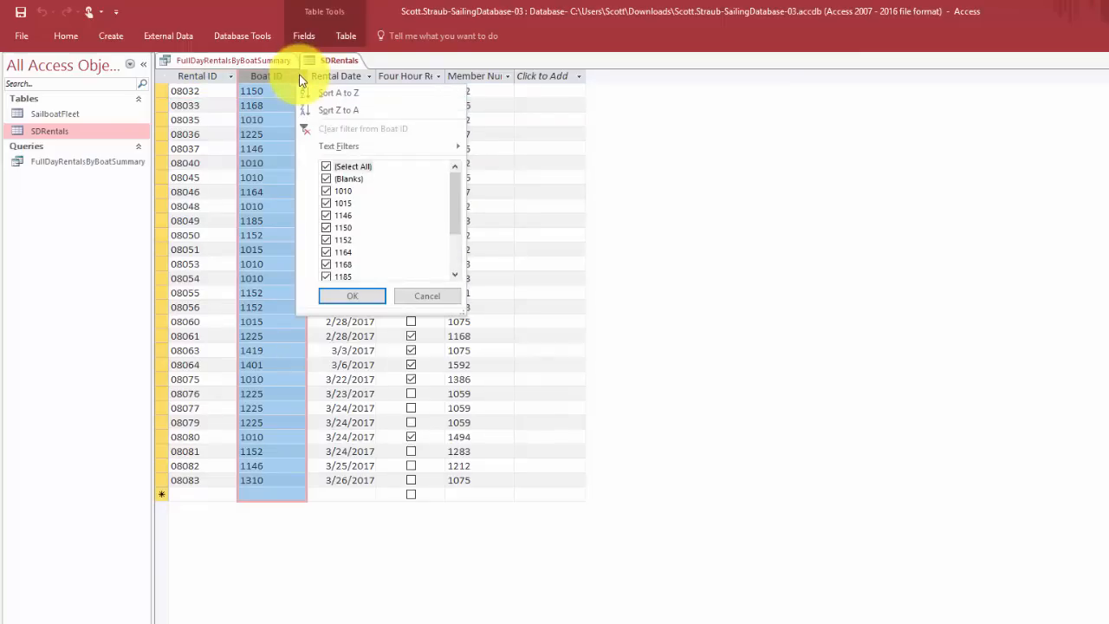
{"action": "left_click", "coordinate": [326, 92]}
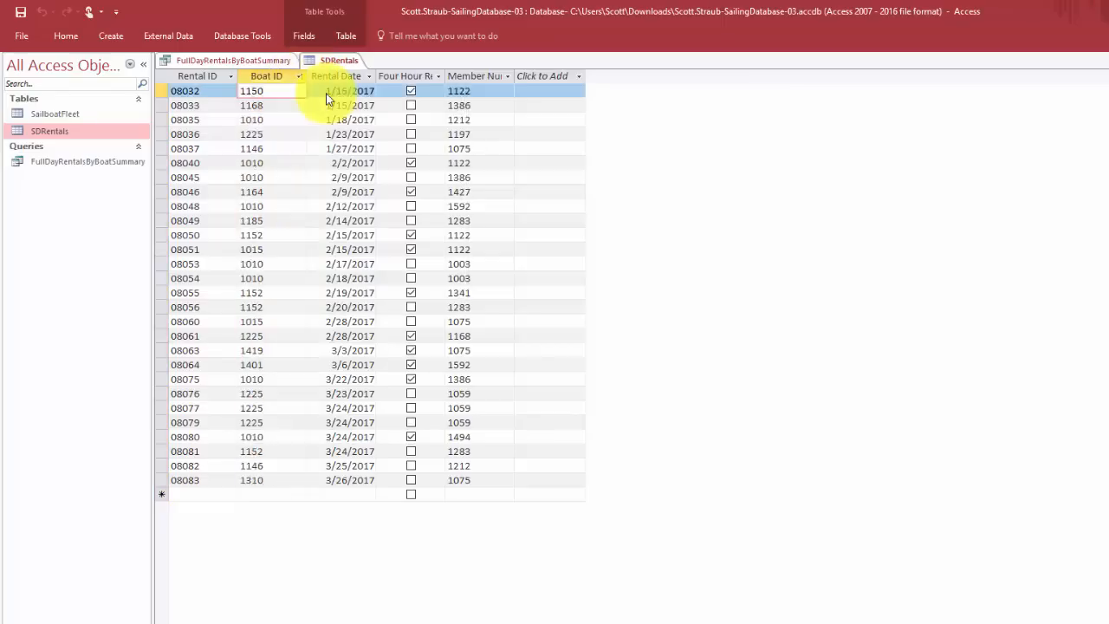
{"action": "left_click", "coordinate": [437, 78]}
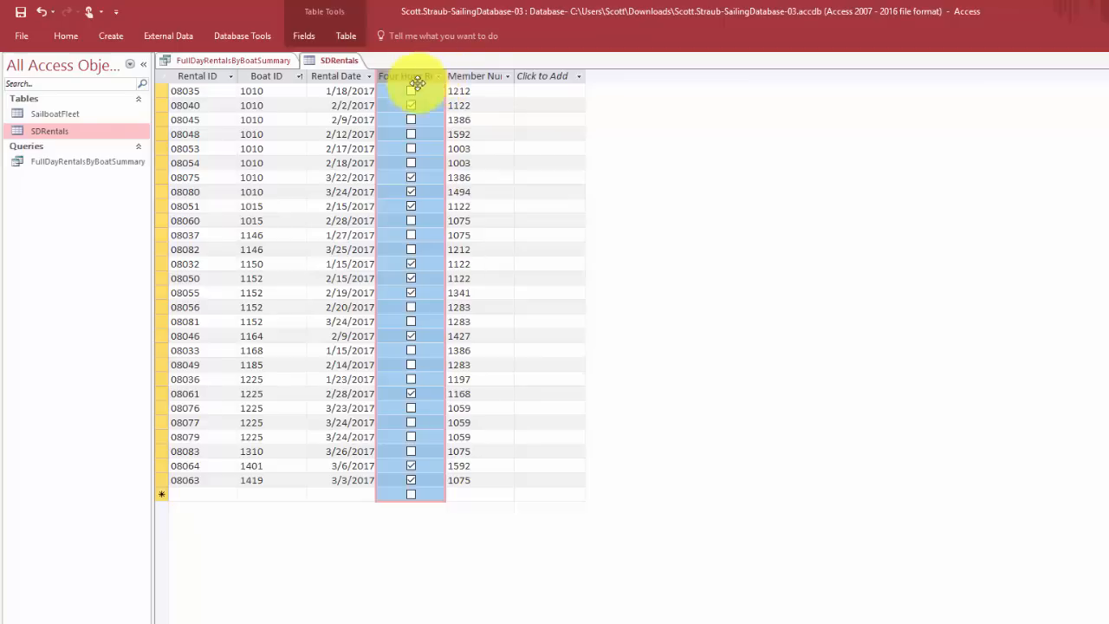
{"action": "left_click", "coordinate": [439, 77]}
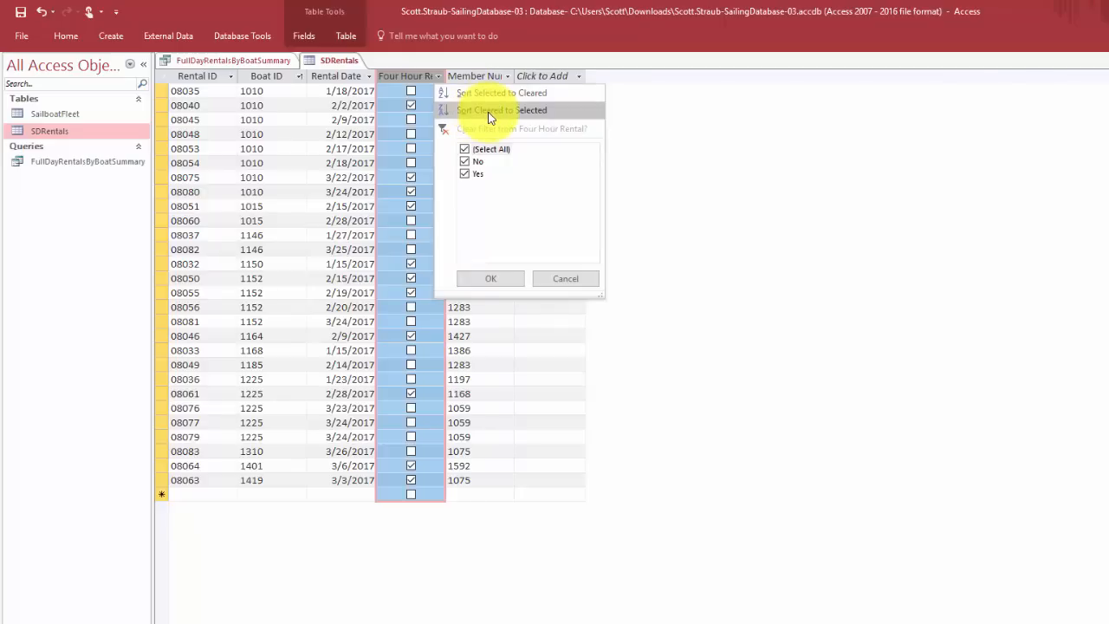
{"action": "left_click", "coordinate": [490, 110]}
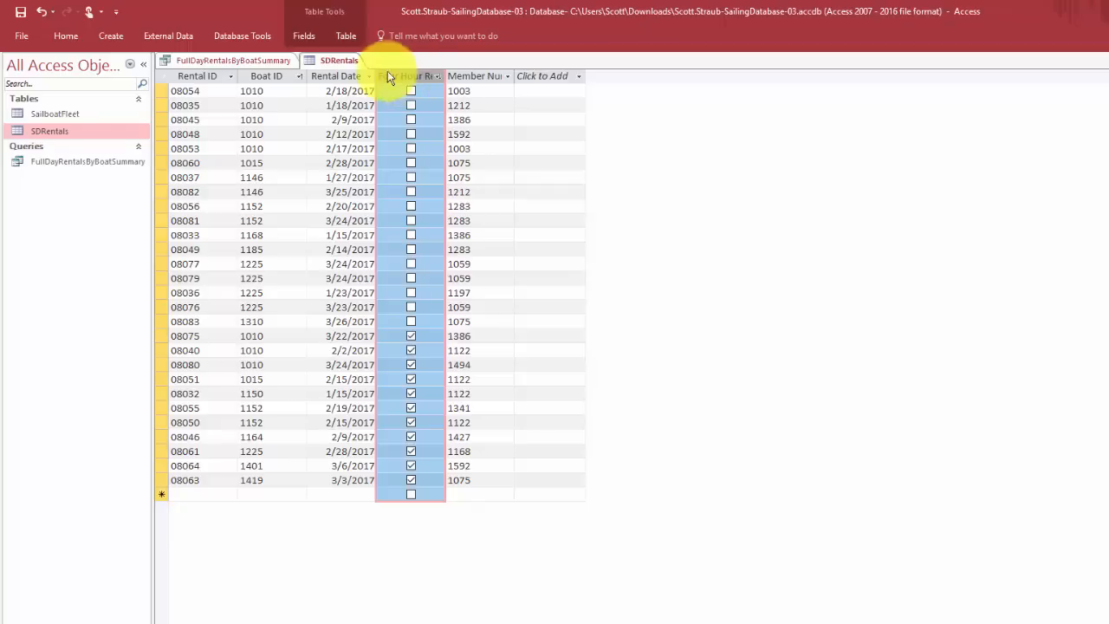
Remove the sorts from SDRentals, keeping the ribbon pinned open, and close the table without saving its design changes
{"action": "left_click", "coordinate": [67, 38]}
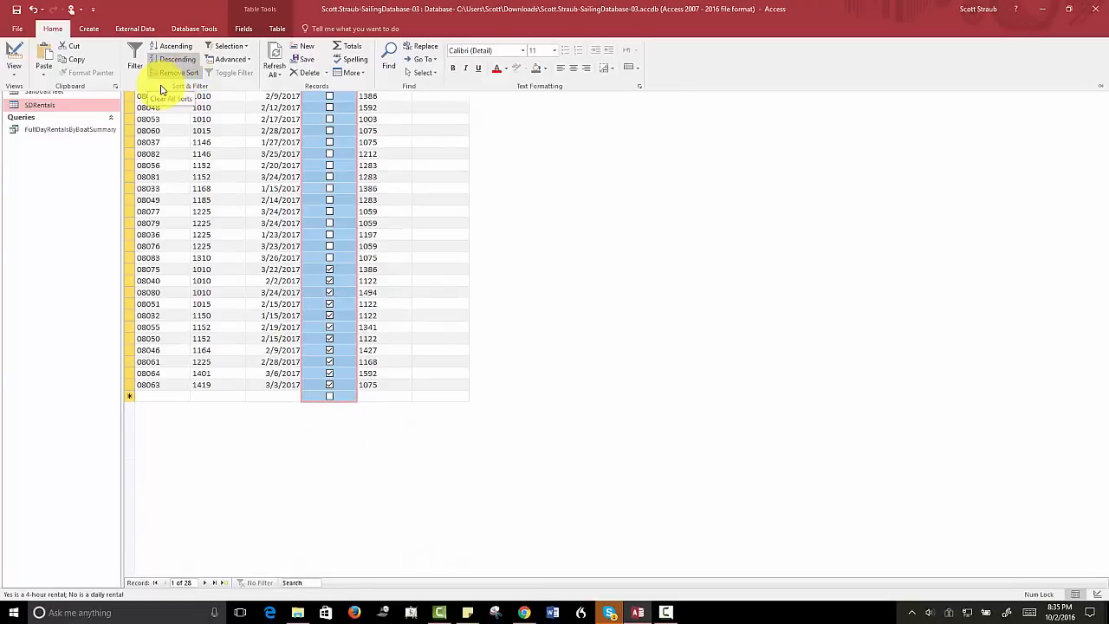
{"action": "left_click", "coordinate": [172, 76]}
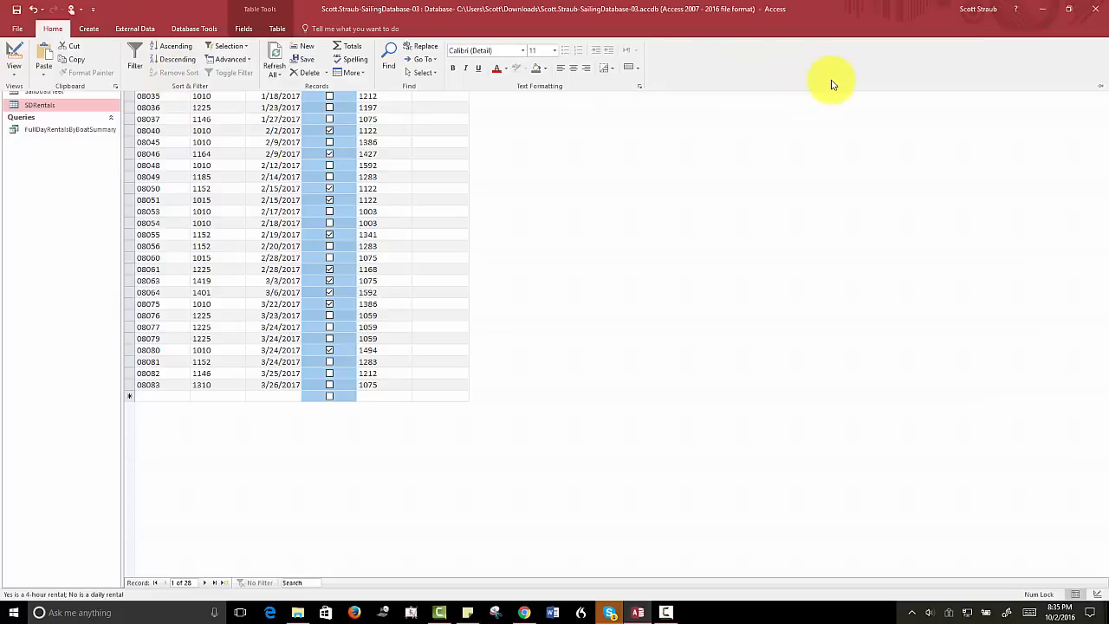
{"action": "left_click", "coordinate": [1101, 87]}
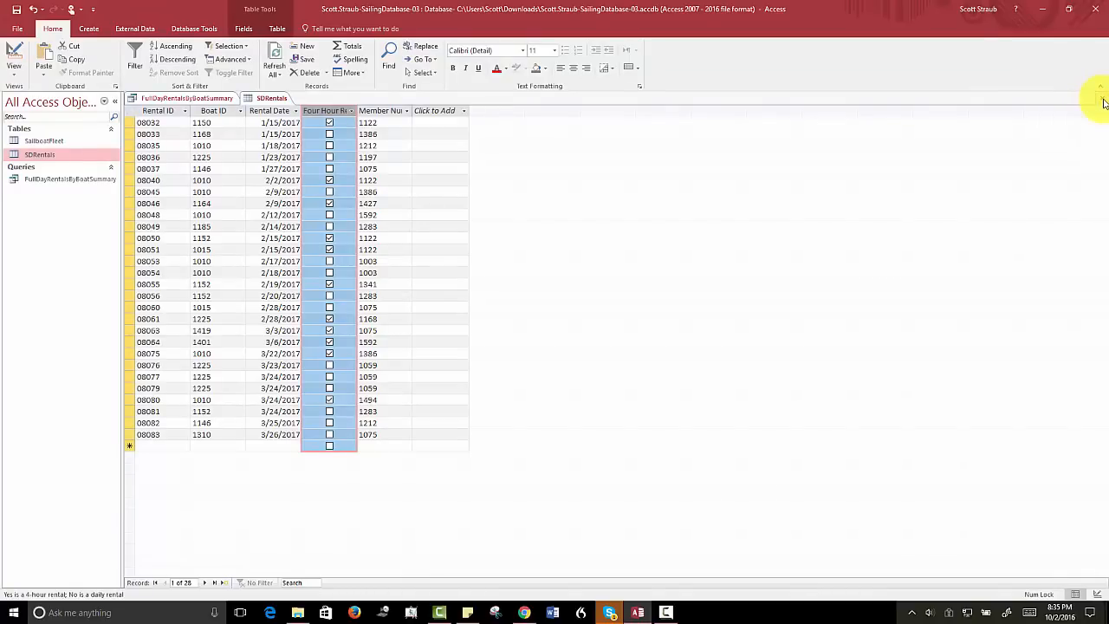
{"action": "left_click", "coordinate": [1101, 103]}
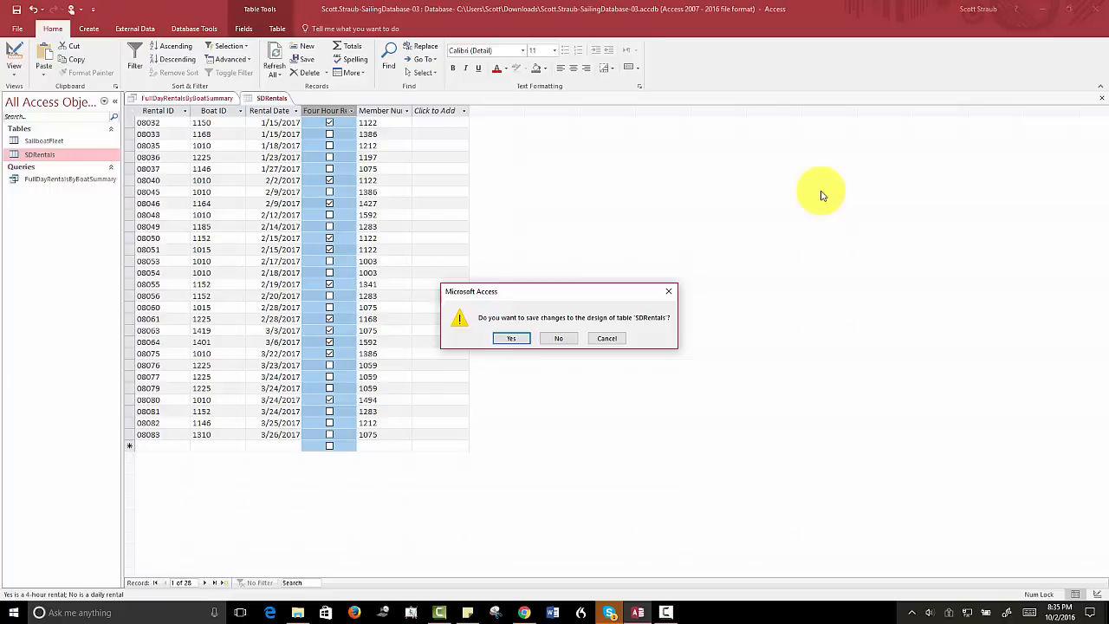
{"action": "left_click", "coordinate": [565, 342]}
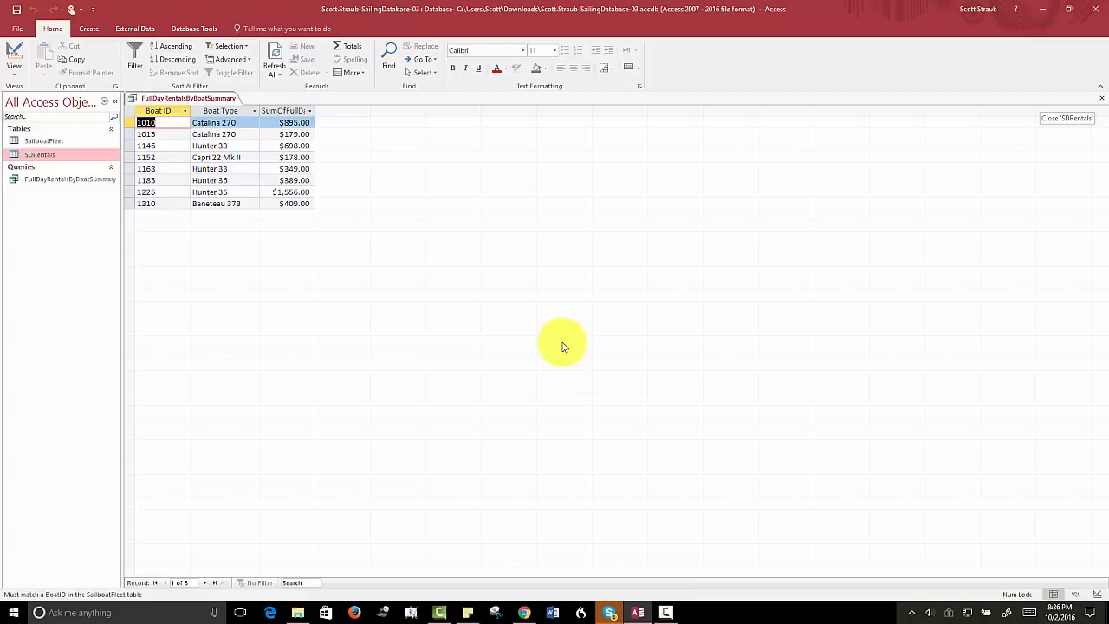
Save a copy of the FullDayRentalsByBoatSummary query object as a query named FullDayRentalsByBoatSummaryWithParameter
{"action": "left_click", "coordinate": [19, 33]}
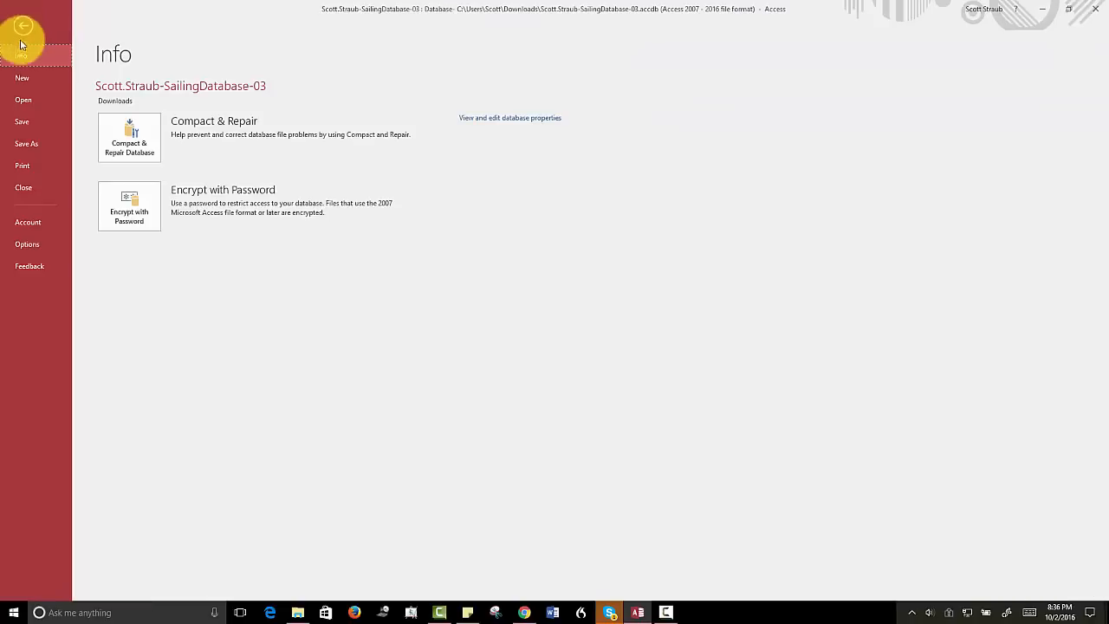
{"action": "left_click", "coordinate": [23, 146]}
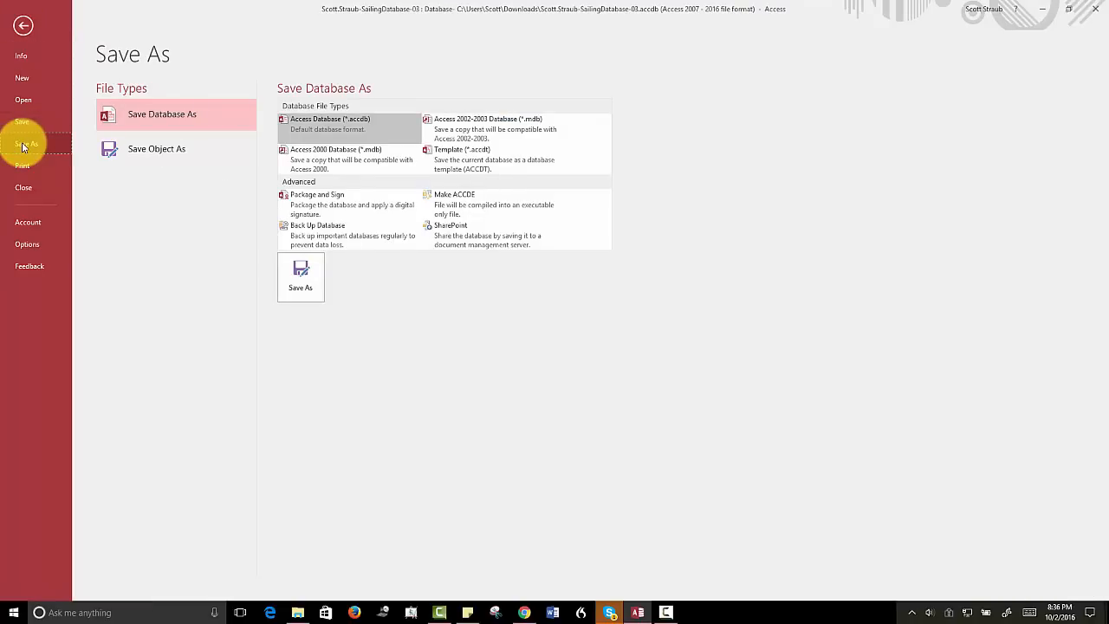
{"action": "left_click", "coordinate": [145, 155]}
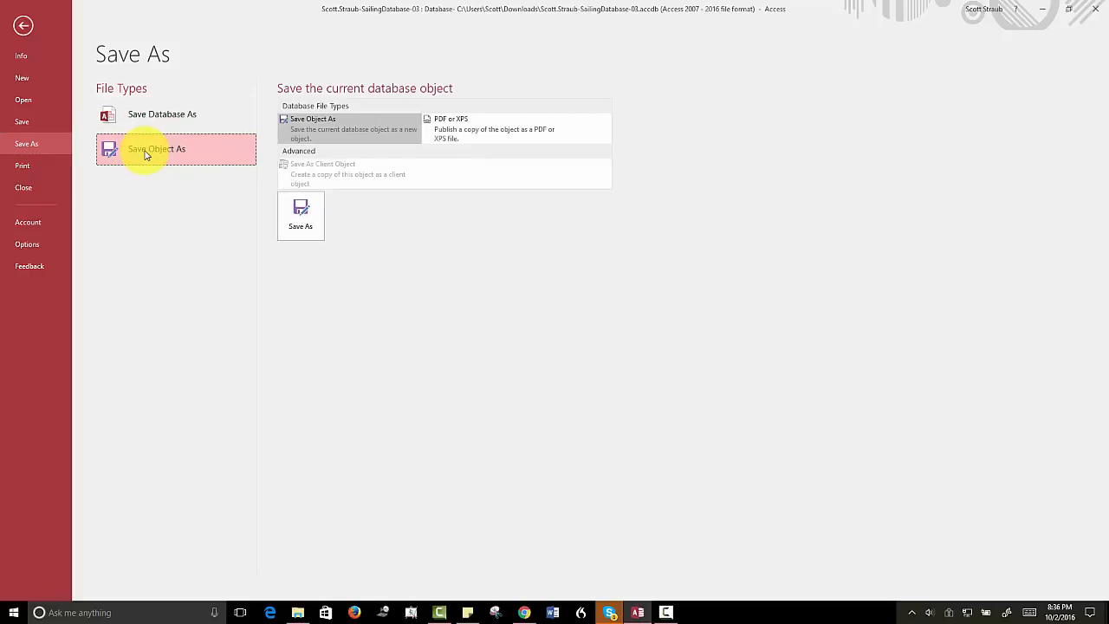
{"action": "left_click", "coordinate": [300, 213]}
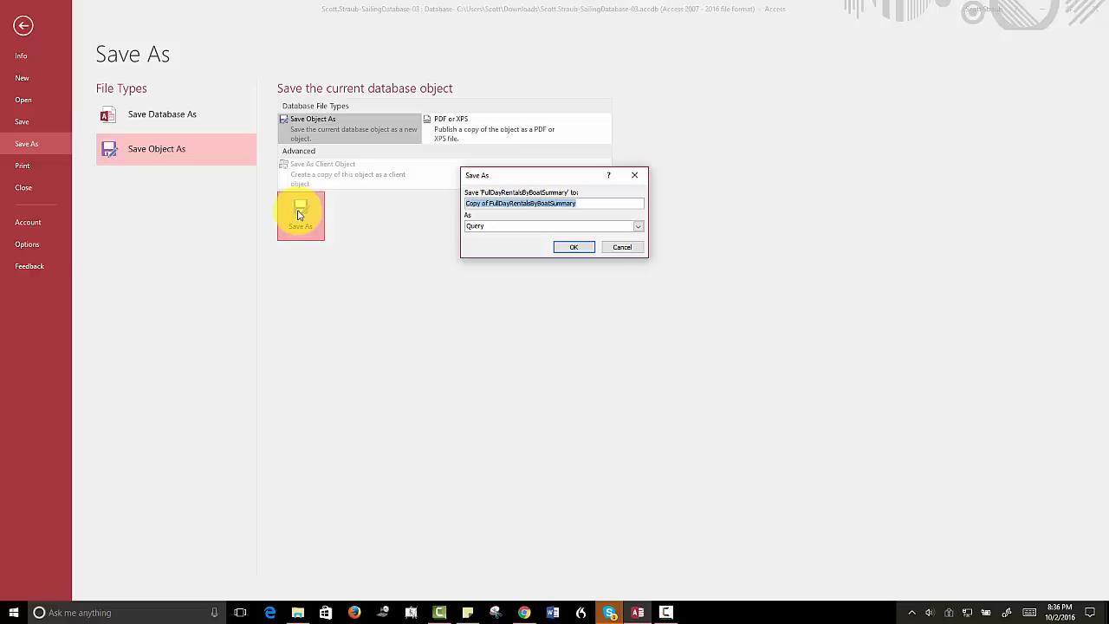
{"action": "type", "text": "Full"}
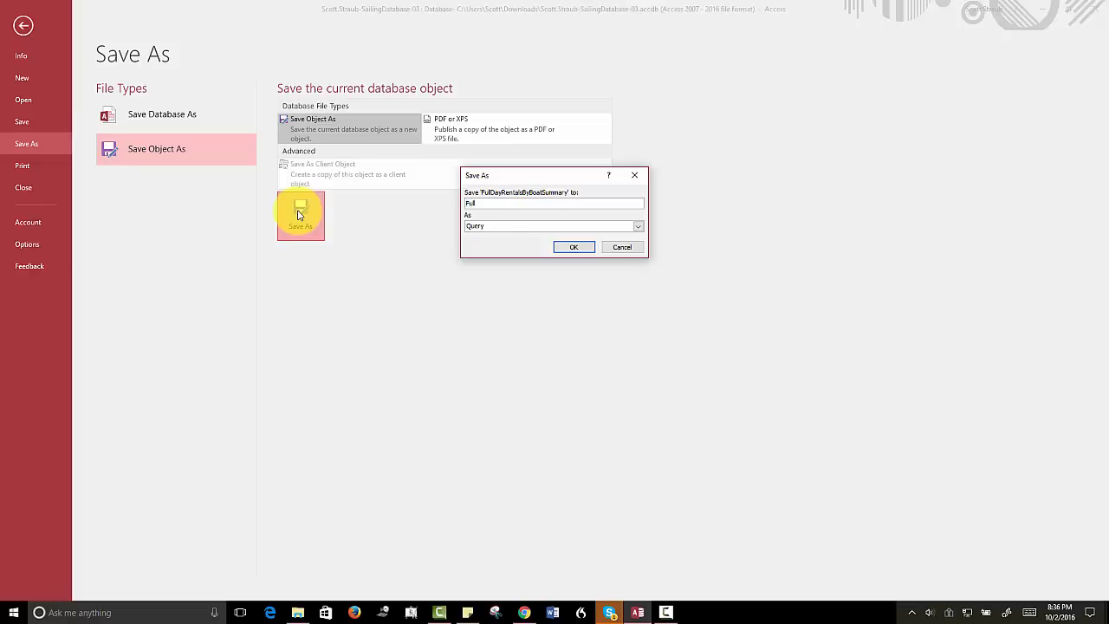
{"action": "type", "text": "DayRentalsByBoatSummaryWithParameter"}
{"action": "left_click", "coordinate": [576, 250]}
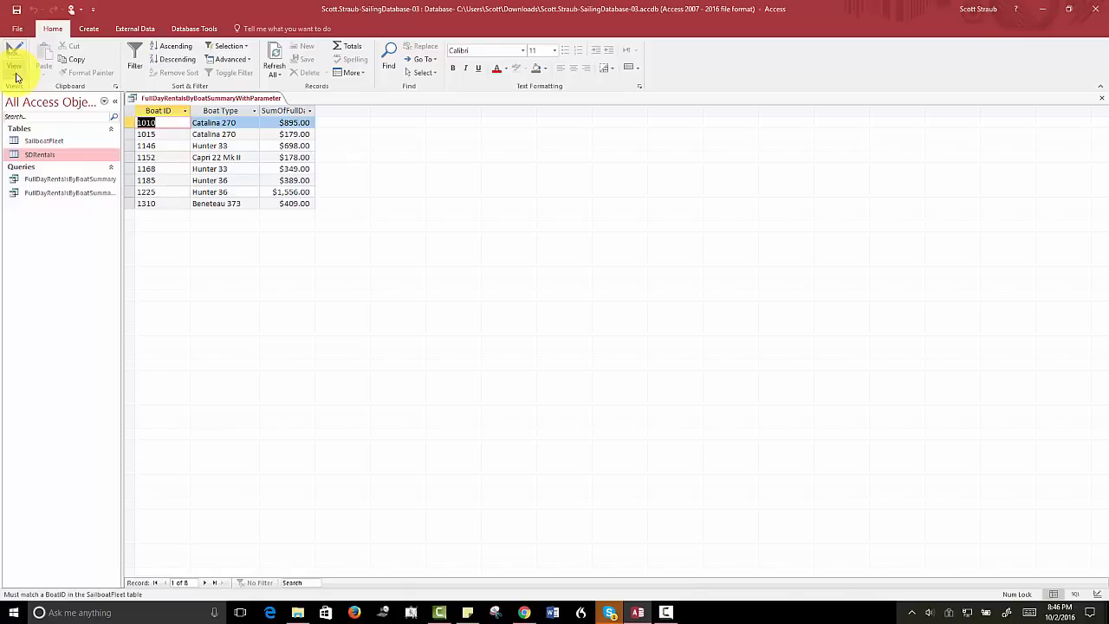
Switch the parameter query to Design View, add a second FullDayRentalRate field from SailboatFleet, and set its total to Count
{"action": "left_click", "coordinate": [14, 76]}
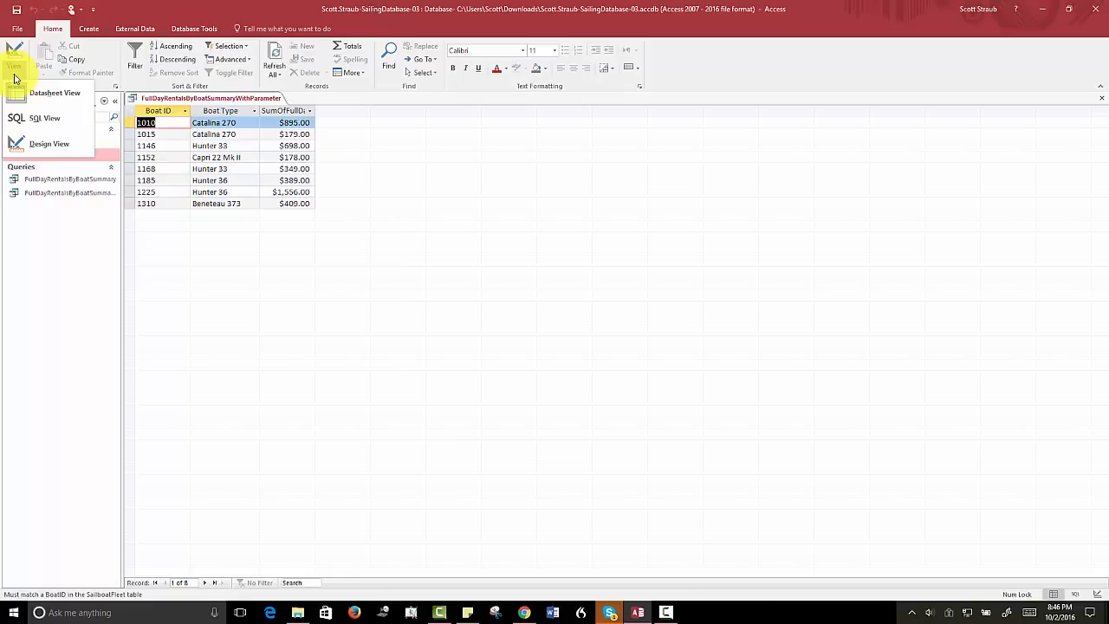
{"action": "left_click", "coordinate": [44, 145]}
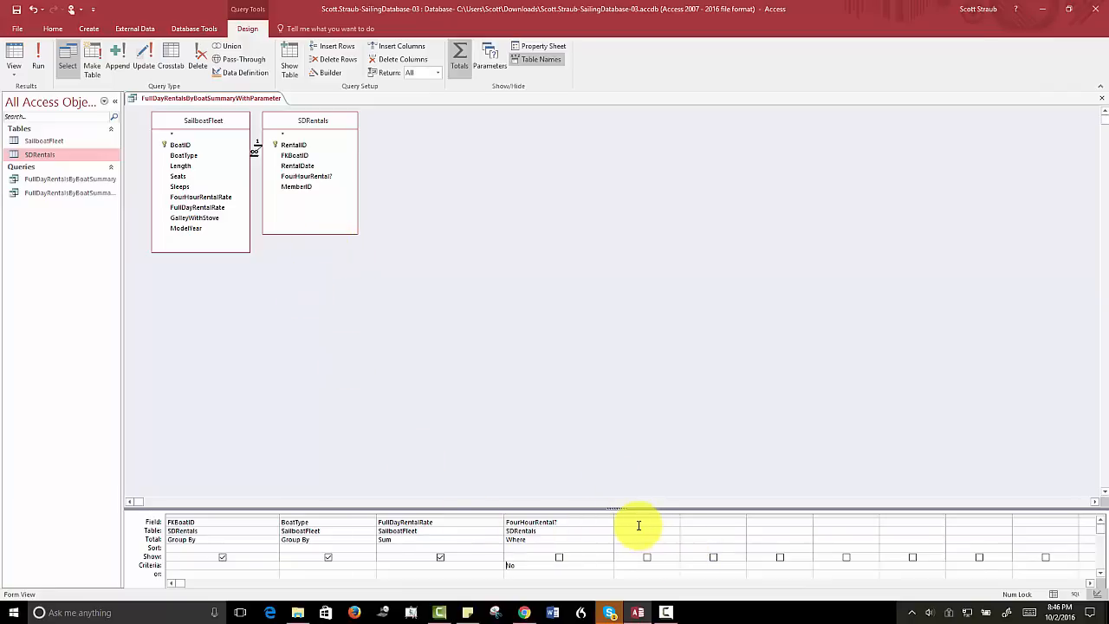
{"action": "double_click", "coordinate": [192, 208]}
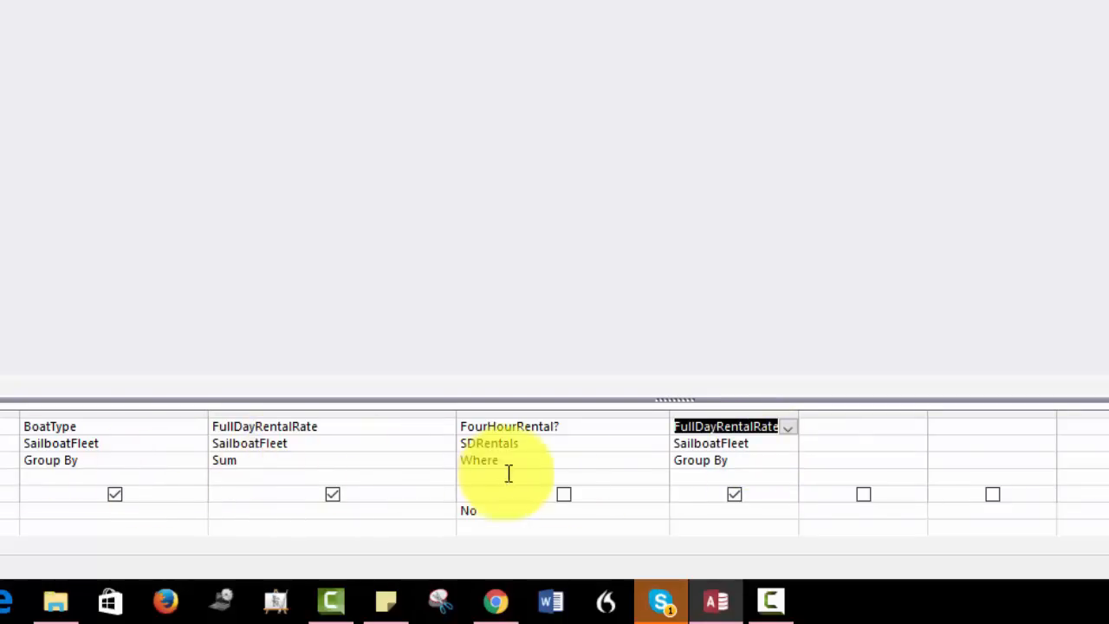
{"action": "left_click", "coordinate": [737, 460]}
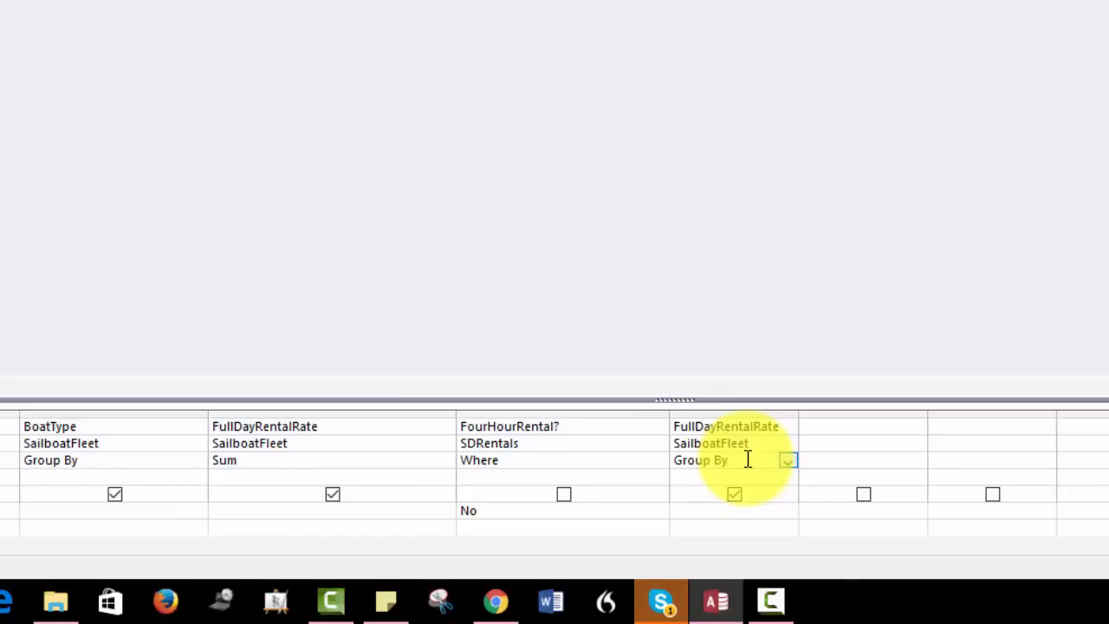
{"action": "left_click", "coordinate": [788, 460]}
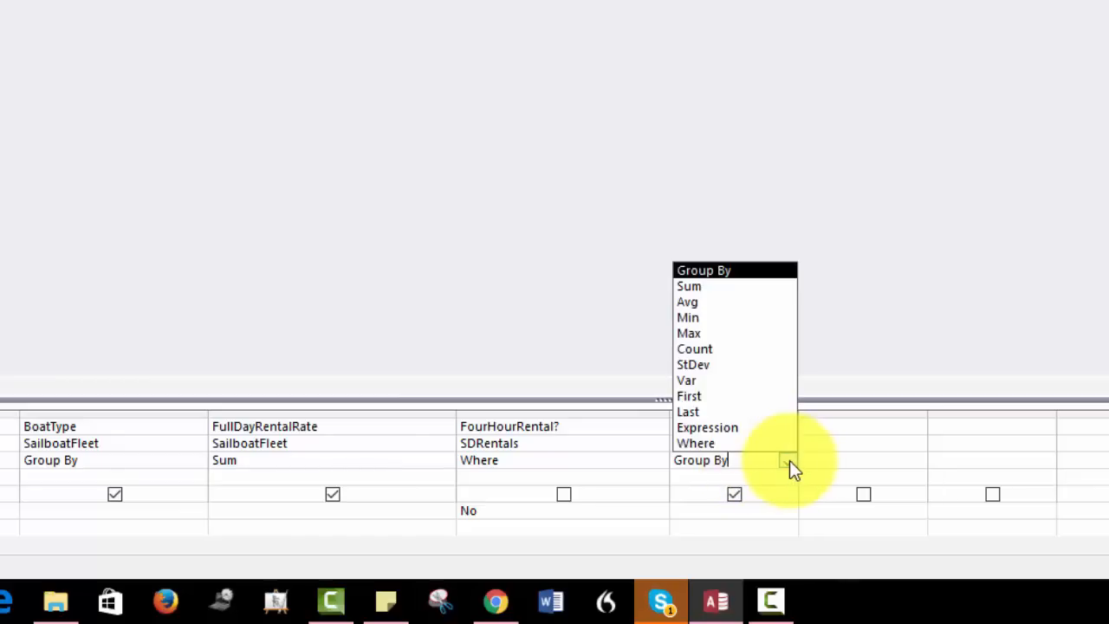
{"action": "left_click", "coordinate": [725, 354]}
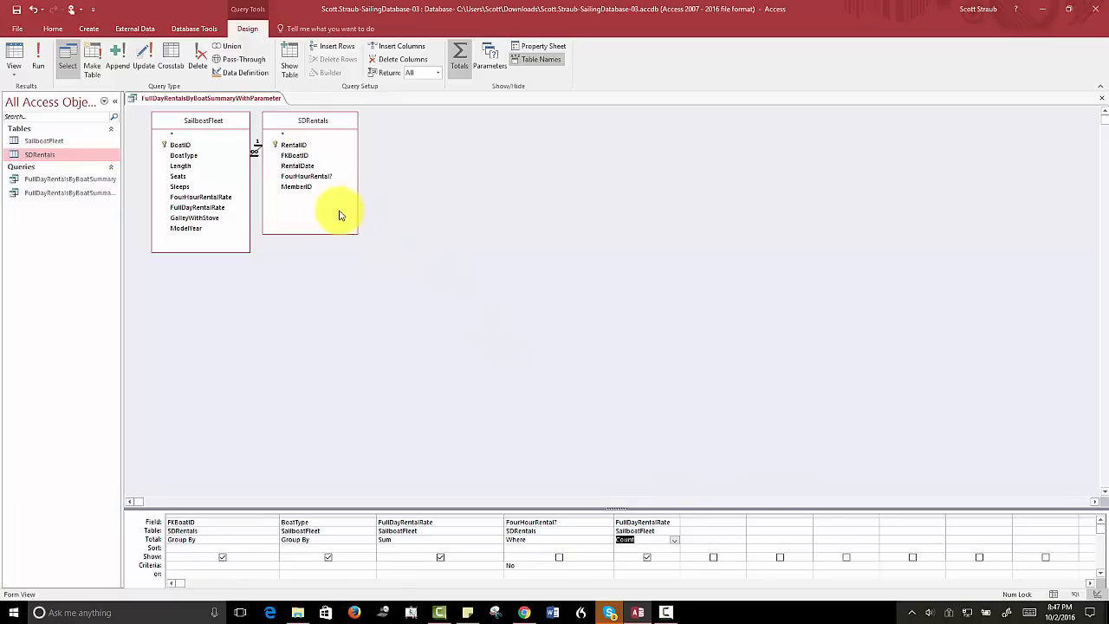
Add RentalDate from SDRentals to the query and set its total to Where
{"action": "double_click", "coordinate": [298, 167]}
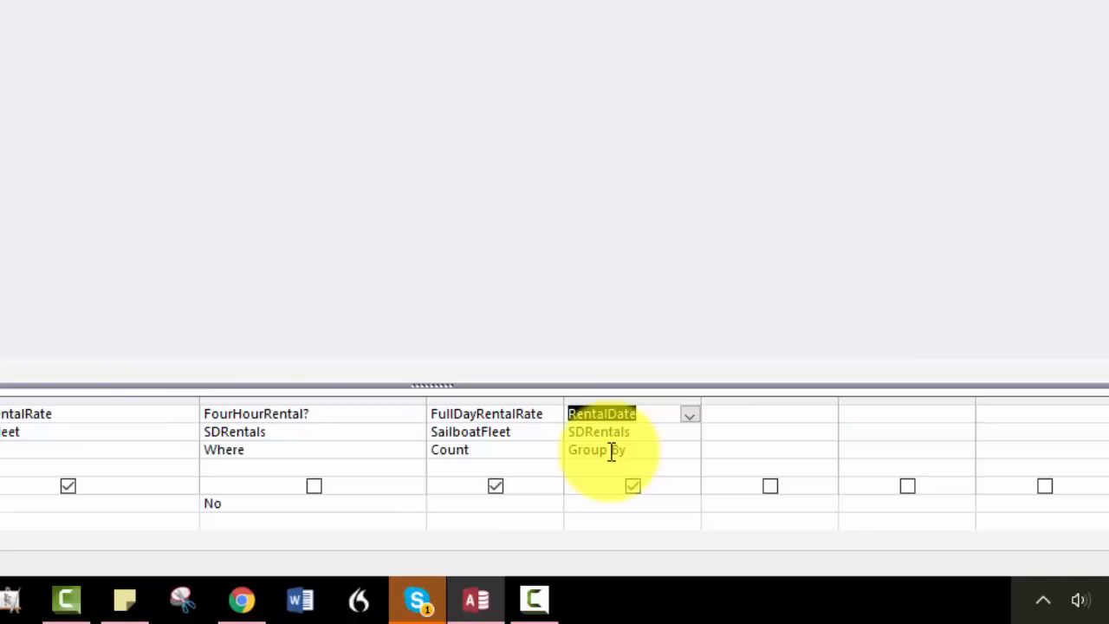
{"action": "left_click", "coordinate": [611, 453]}
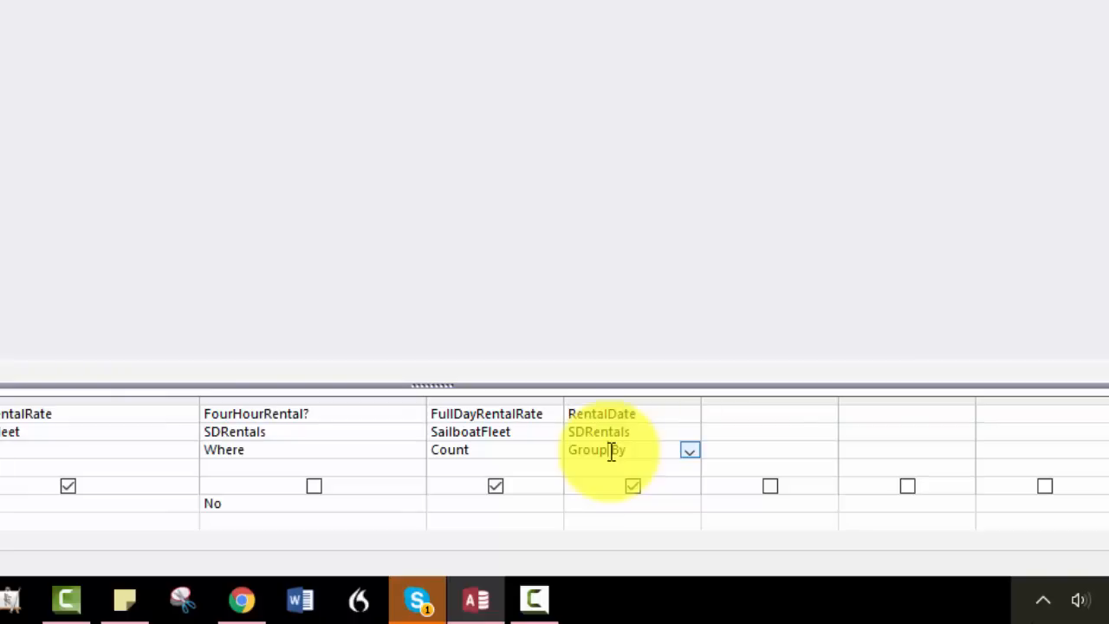
{"action": "left_click", "coordinate": [689, 451]}
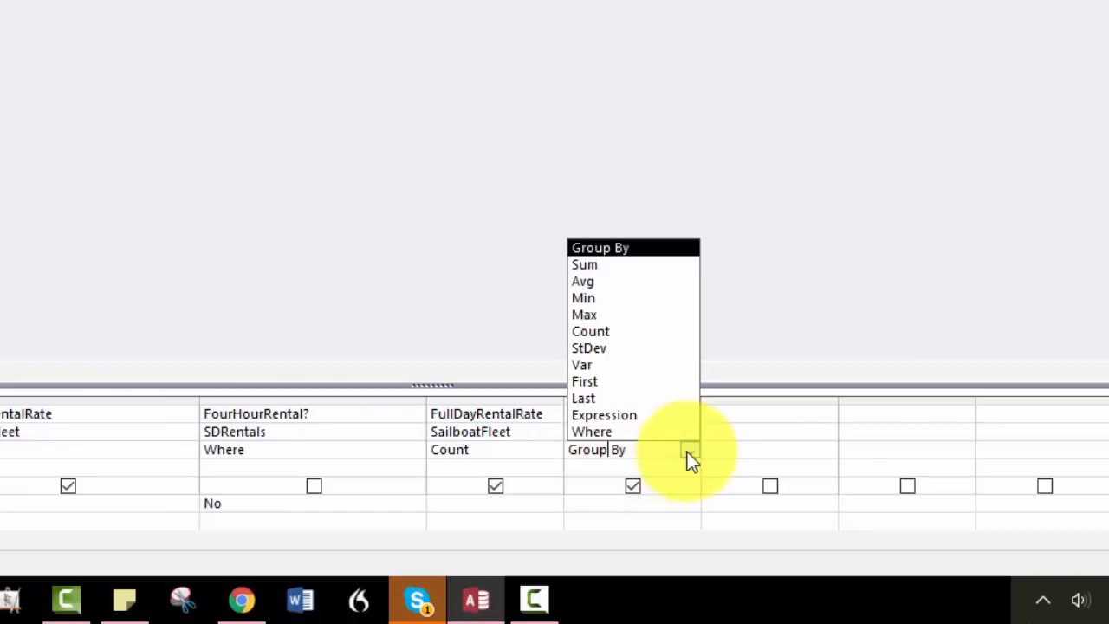
{"action": "left_click", "coordinate": [609, 429]}
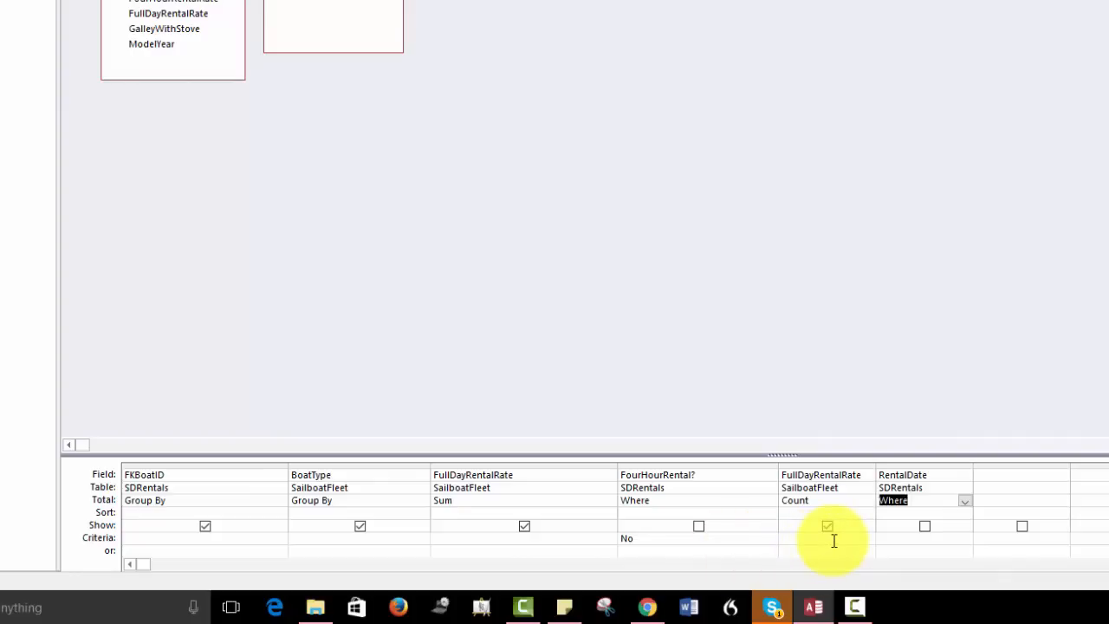
Set the RentalDate criteria to Between [Enter the Start Date] And [Enter the End Date] using the Zoom editor, and save the query
{"action": "left_click", "coordinate": [886, 539]}
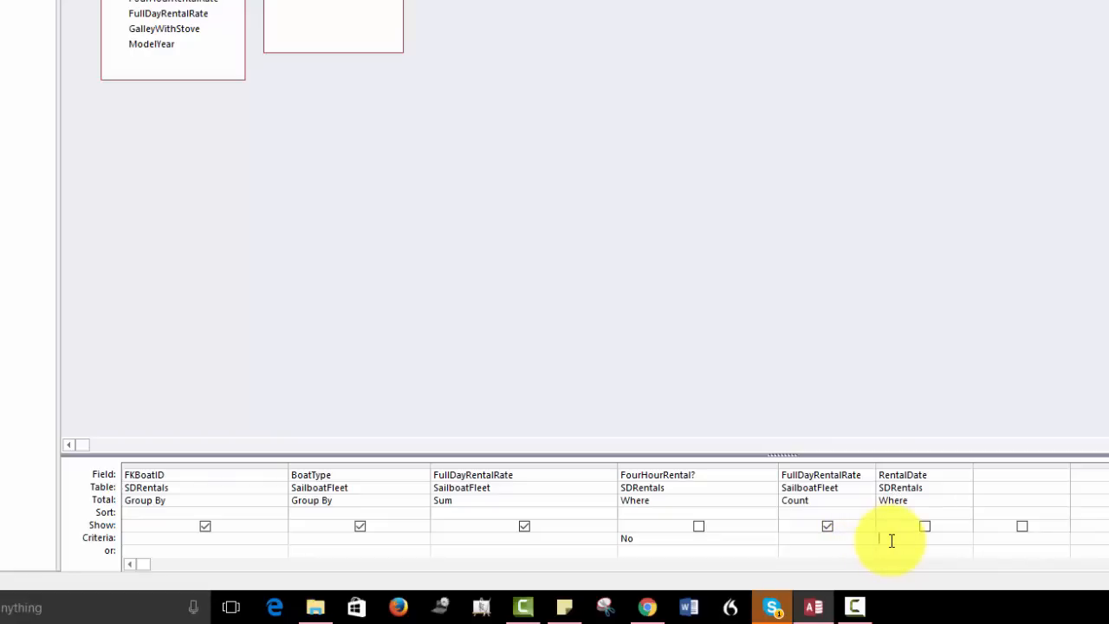
{"action": "right_click", "coordinate": [891, 540]}
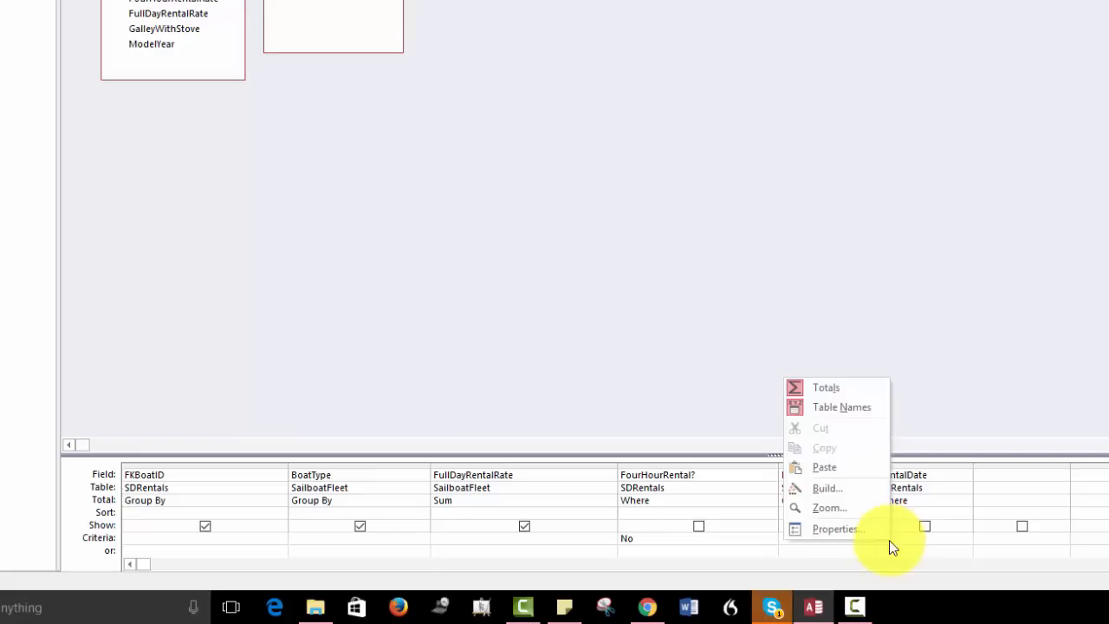
{"action": "left_click", "coordinate": [834, 509]}
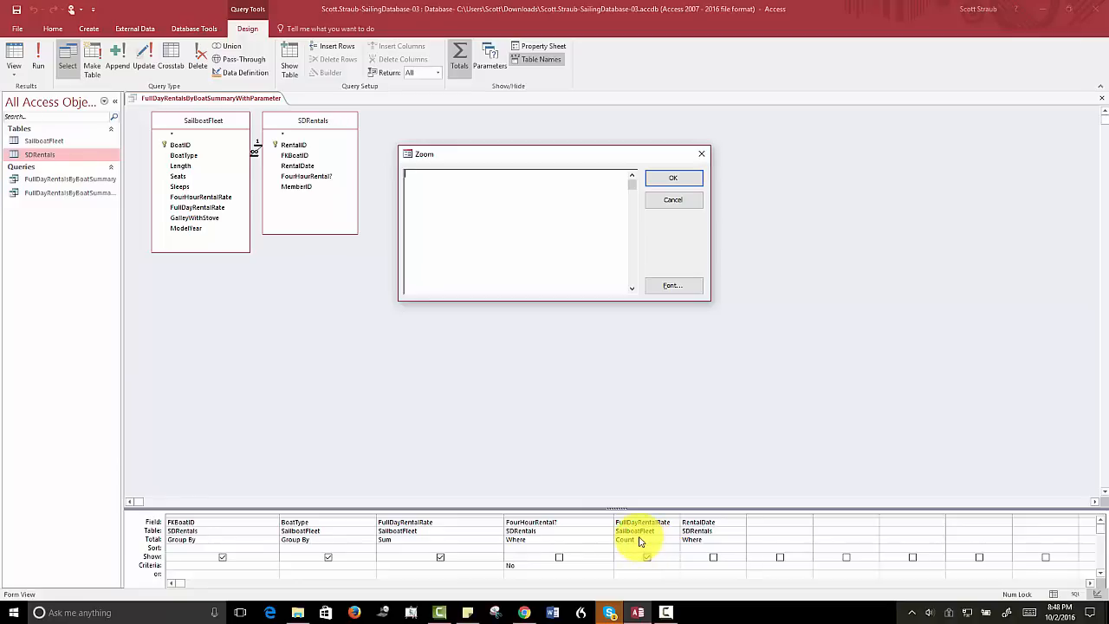
{"action": "type", "text": "Betwe"}
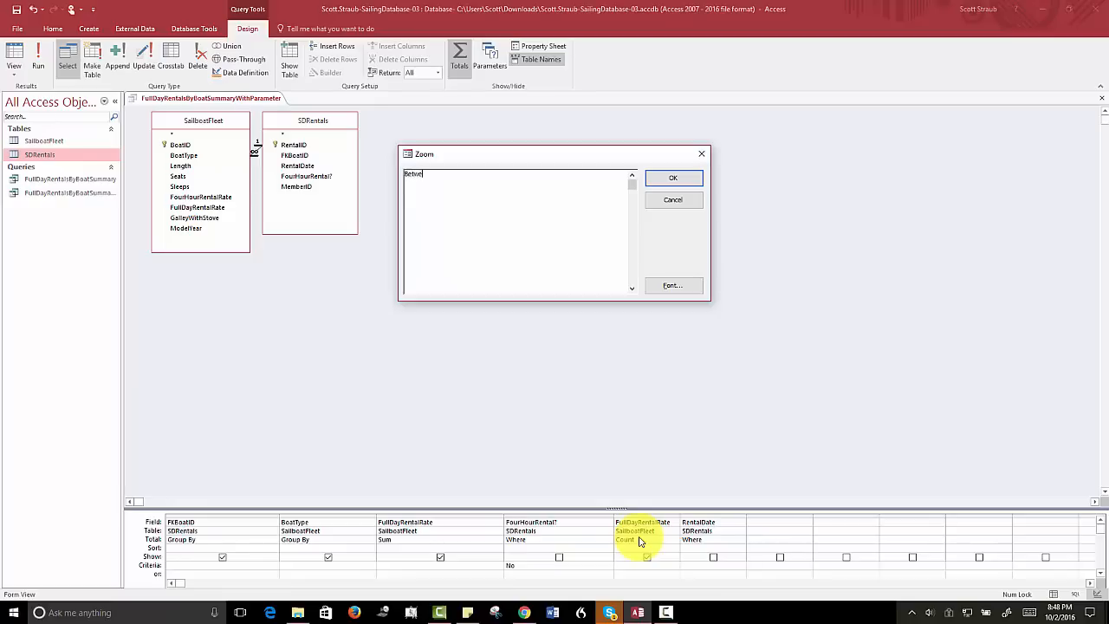
{"action": "type", "text": "en ["}
{"action": "type", "text": "Enter the Start Date] And [Enter the End Date]"}
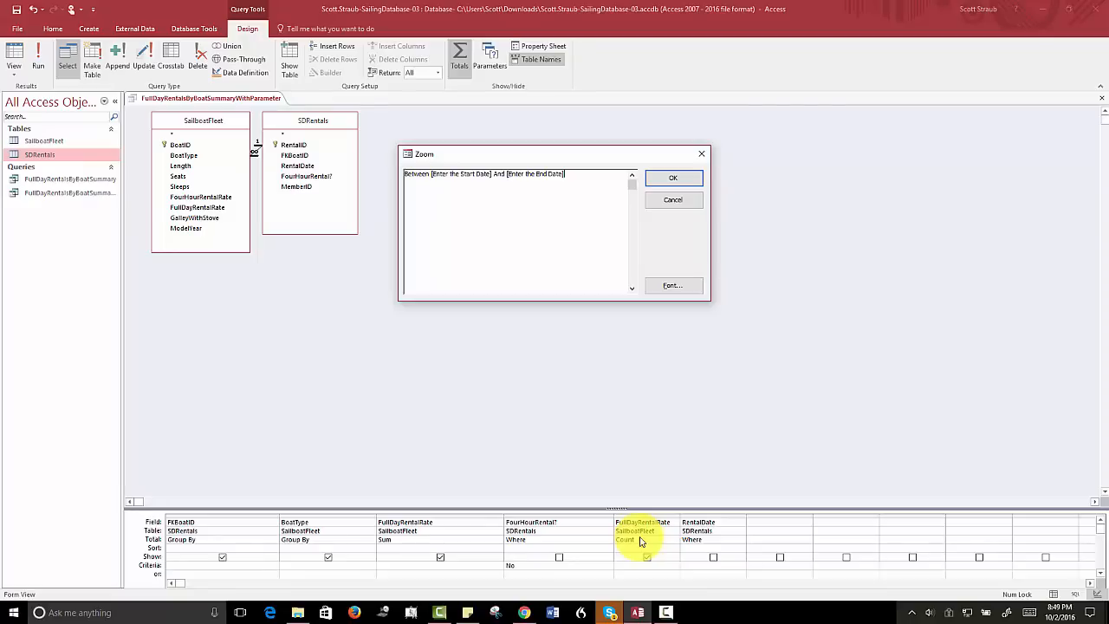
{"action": "left_click", "coordinate": [673, 179]}
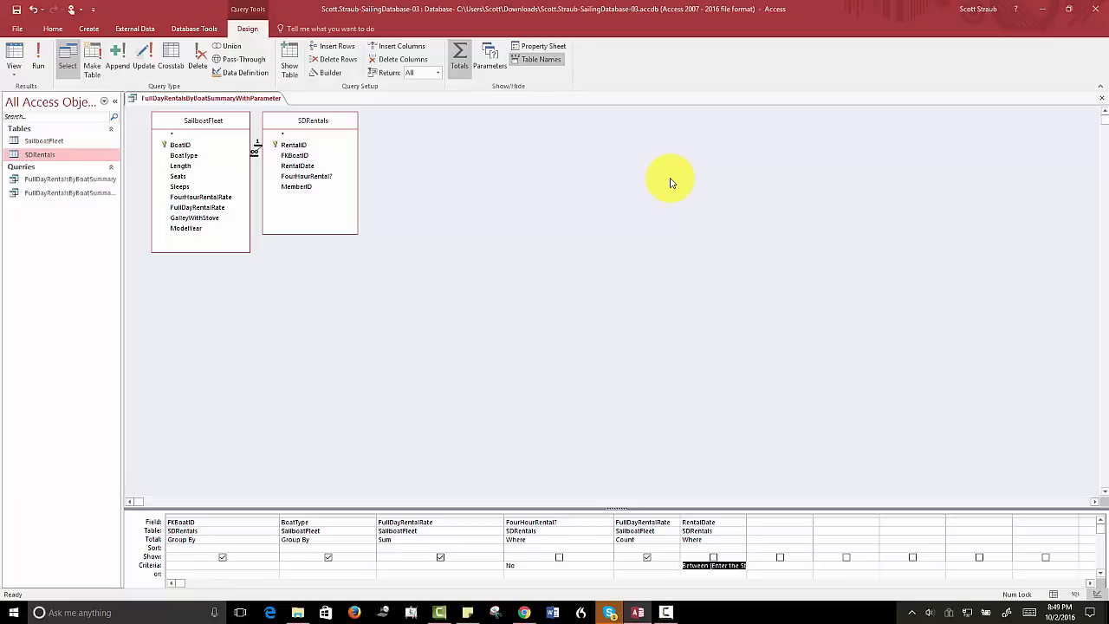
{"action": "left_click", "coordinate": [15, 14]}
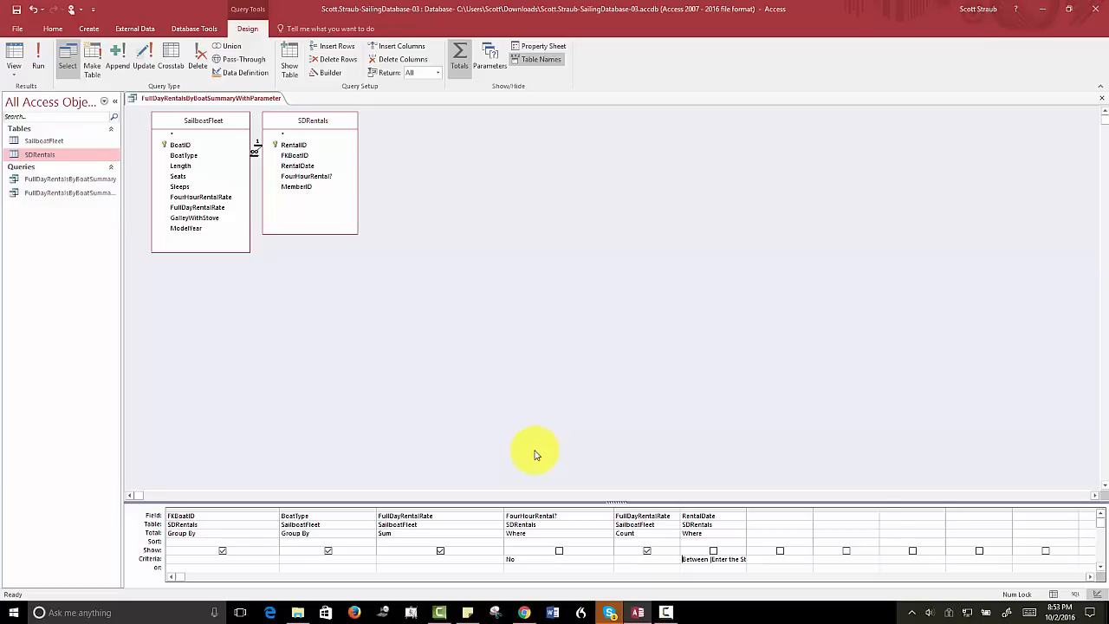
Run the parameter query with start date 2/1/2017 and end date 2/28/2017, and close its results
{"action": "left_click", "coordinate": [38, 67]}
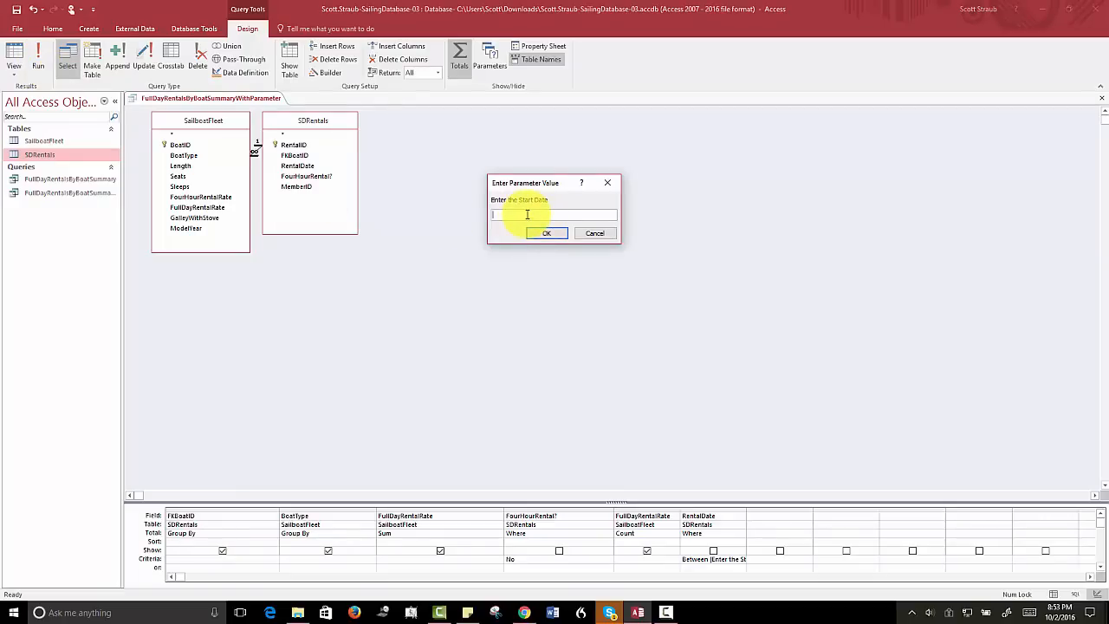
{"action": "type", "text": "2/1/2017"}
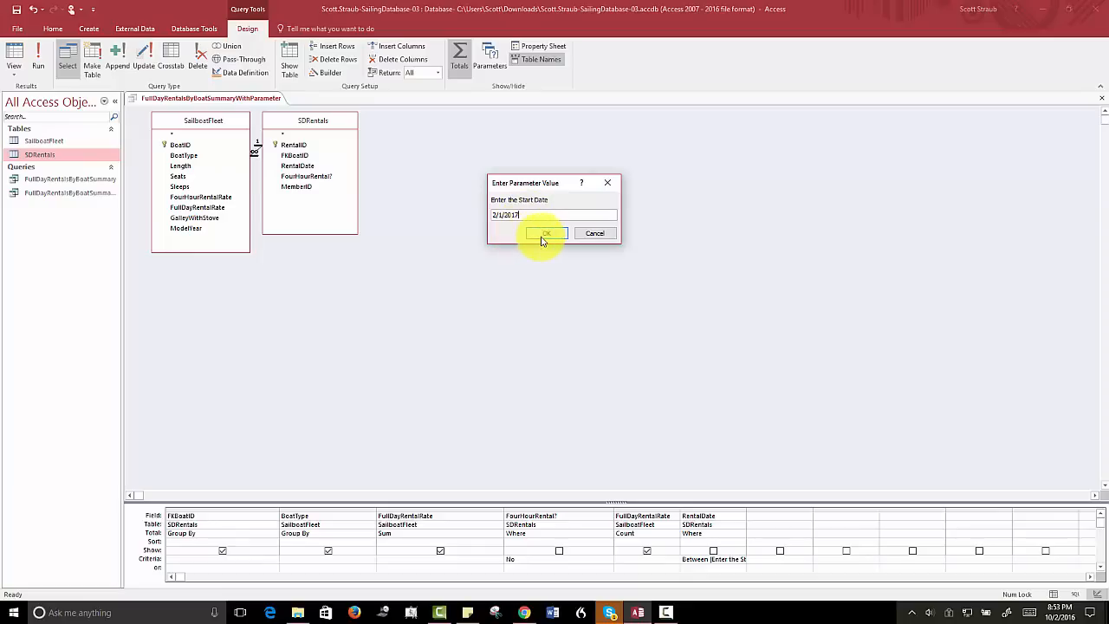
{"action": "left_click", "coordinate": [545, 236]}
{"action": "type", "text": "2/28"}
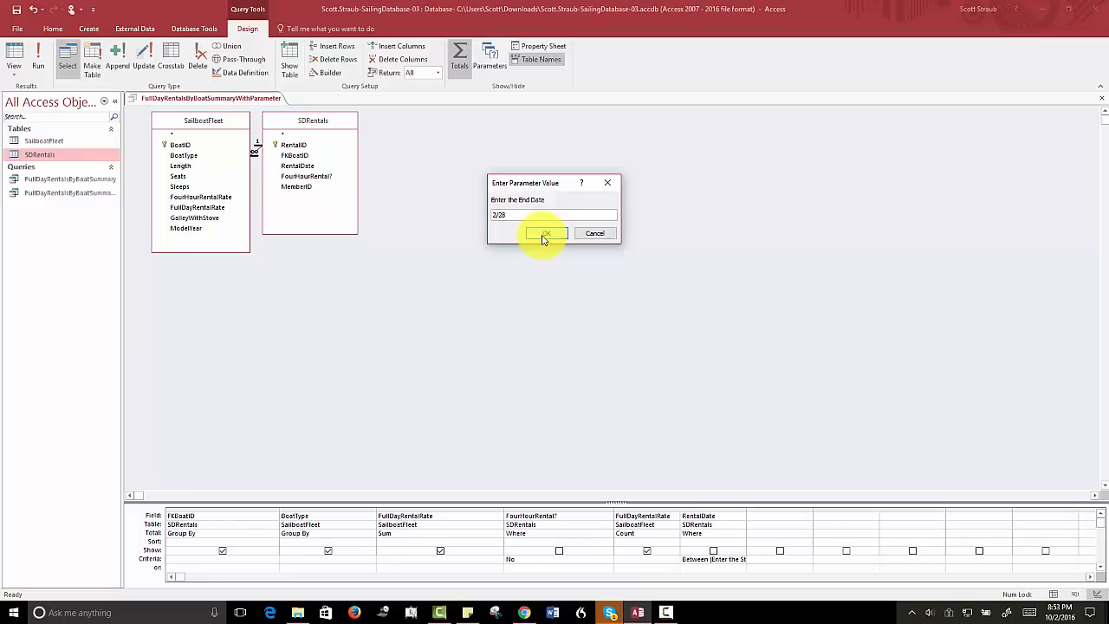
{"action": "type", "text": "/2017"}
{"action": "left_click", "coordinate": [544, 236]}
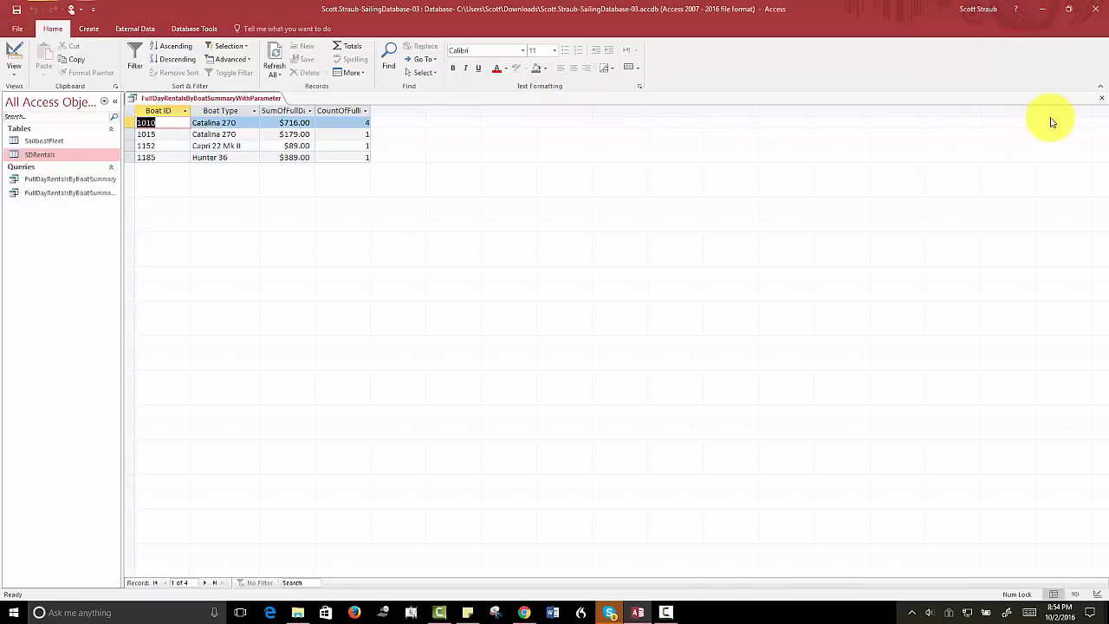
{"action": "left_click", "coordinate": [1098, 99]}
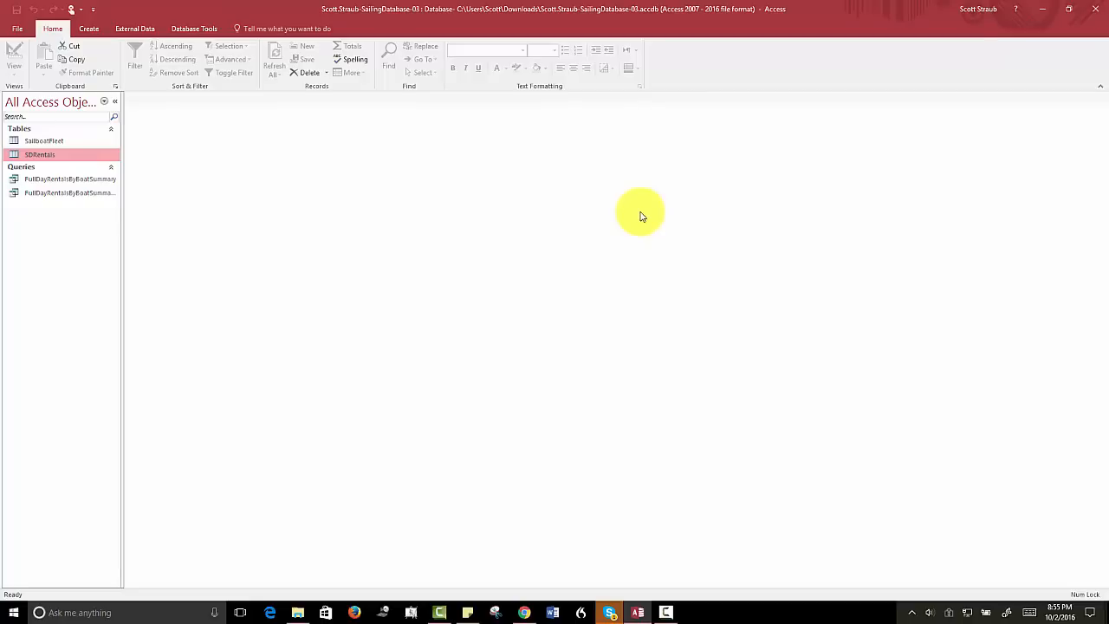
Reopen FullDayRentalsByBoatSummaryWithParameter in Design View to review its field layout, and close it
{"action": "left_click", "coordinate": [49, 194]}
{"action": "right_click", "coordinate": [50, 195]}
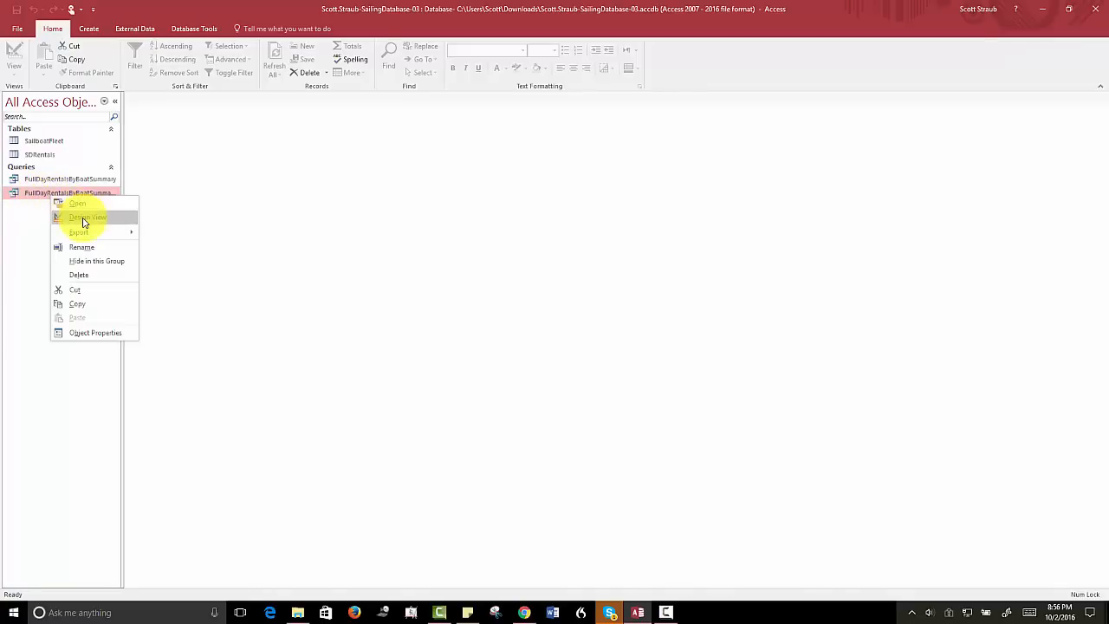
{"action": "left_click", "coordinate": [84, 218]}
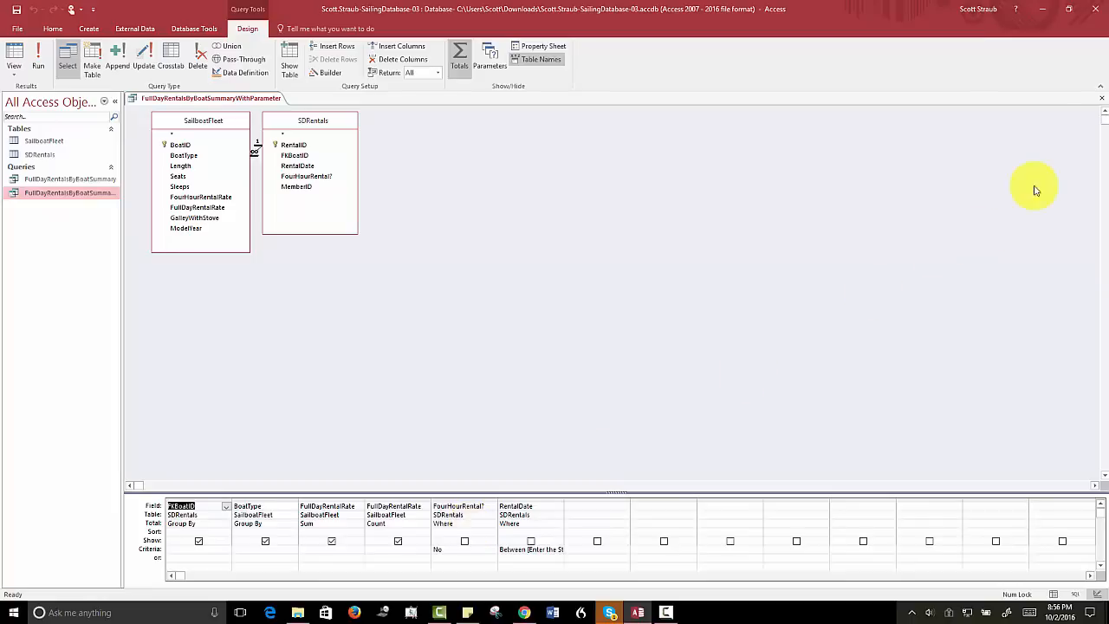
{"action": "left_click", "coordinate": [1103, 104]}
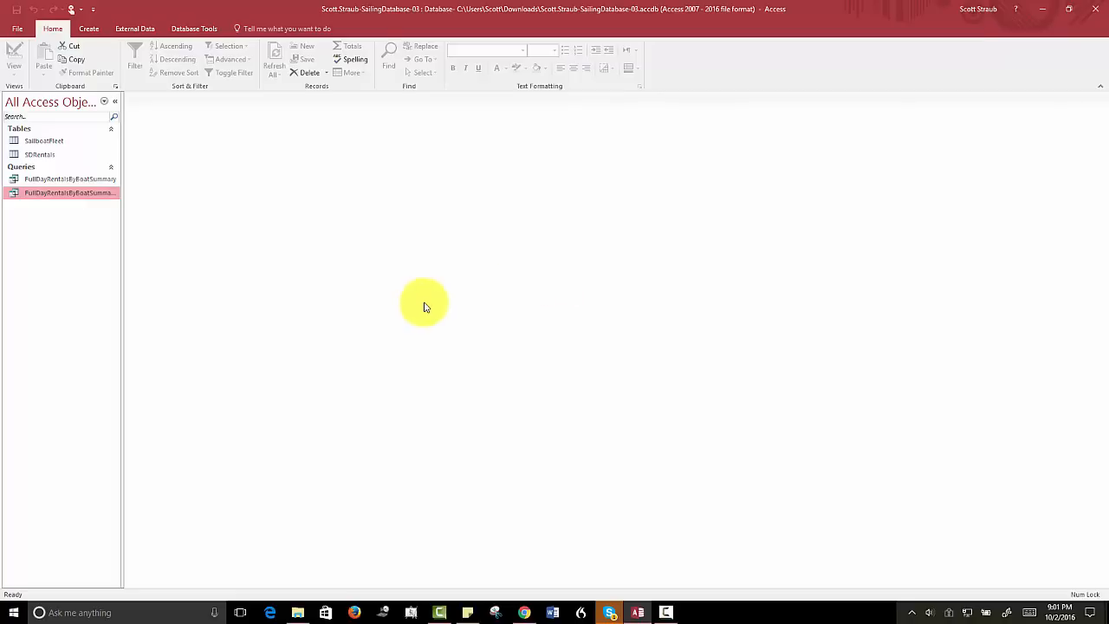
Create a new query in Design View and add the SailboatFleet and SDRentals tables to it
{"action": "left_click", "coordinate": [87, 29]}
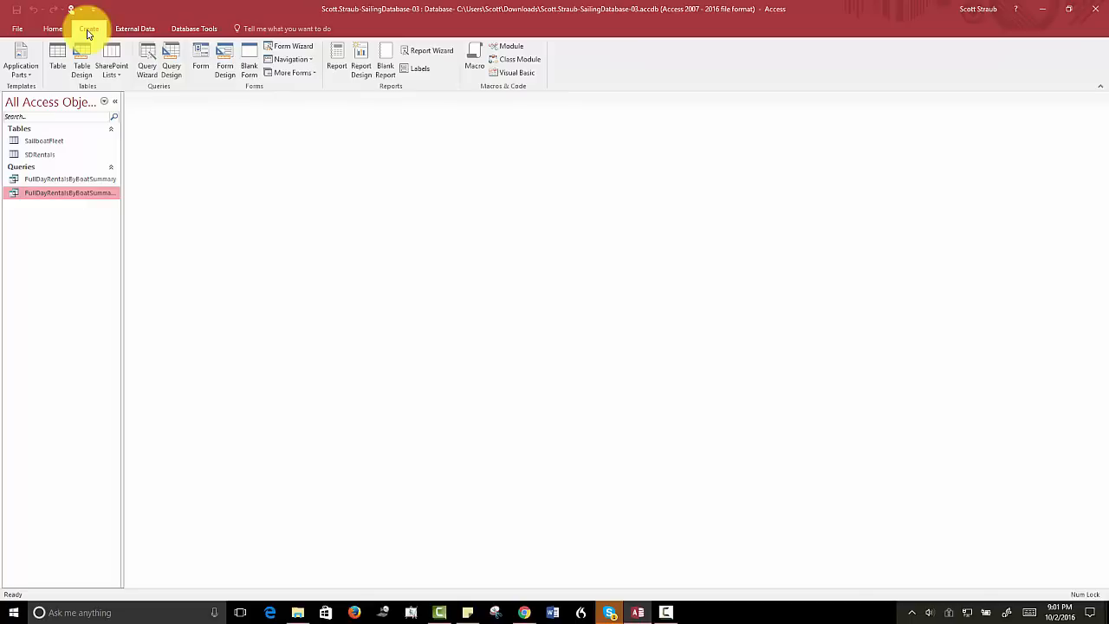
{"action": "left_click", "coordinate": [170, 70]}
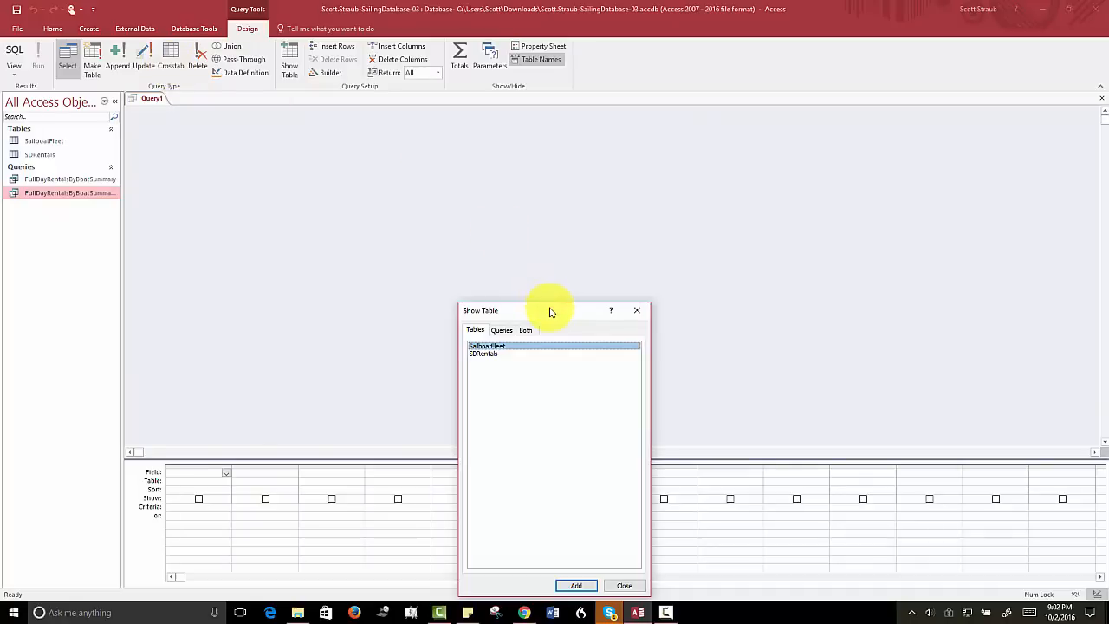
{"action": "left_click_drag", "start_coordinate": [549, 312], "coordinate": [457, 140]}
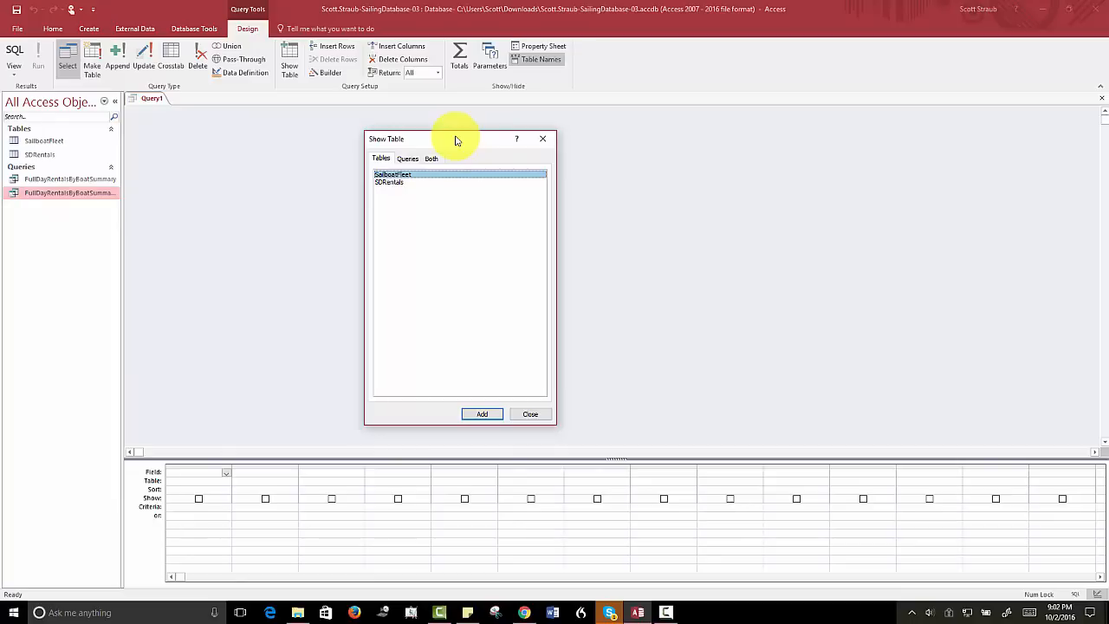
{"action": "left_click", "coordinate": [400, 182], "text": "shift"}
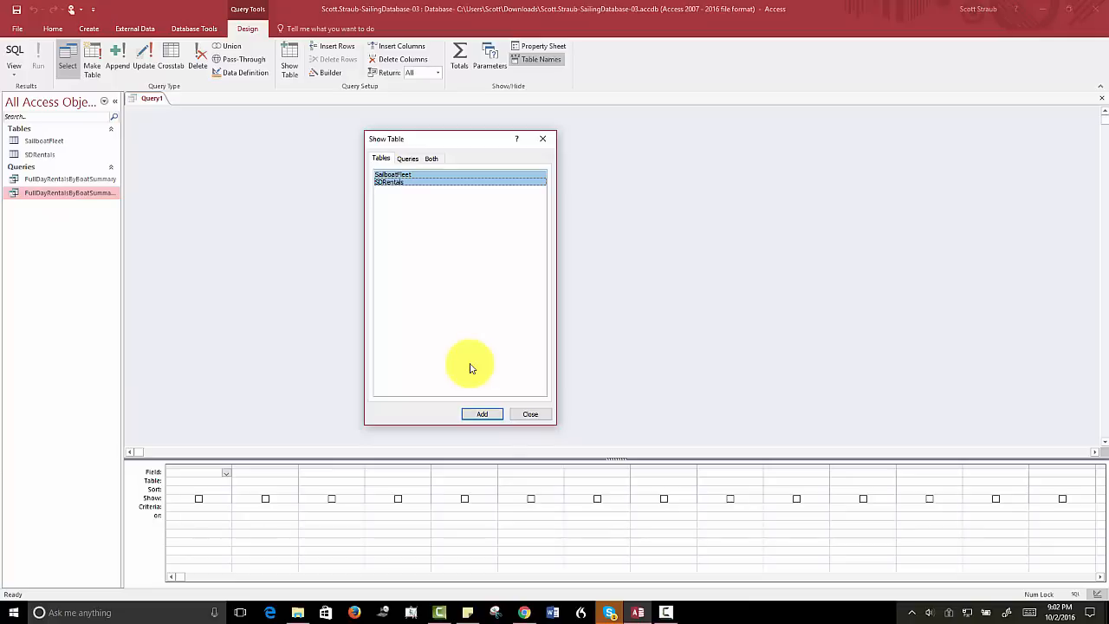
{"action": "left_click", "coordinate": [486, 414]}
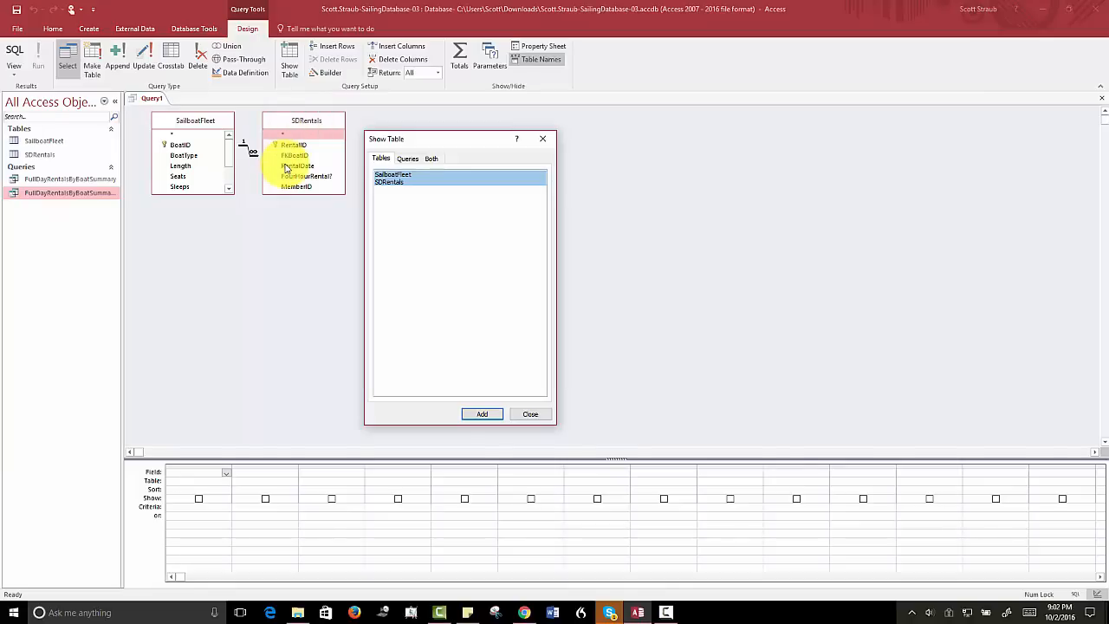
{"action": "left_click", "coordinate": [530, 414]}
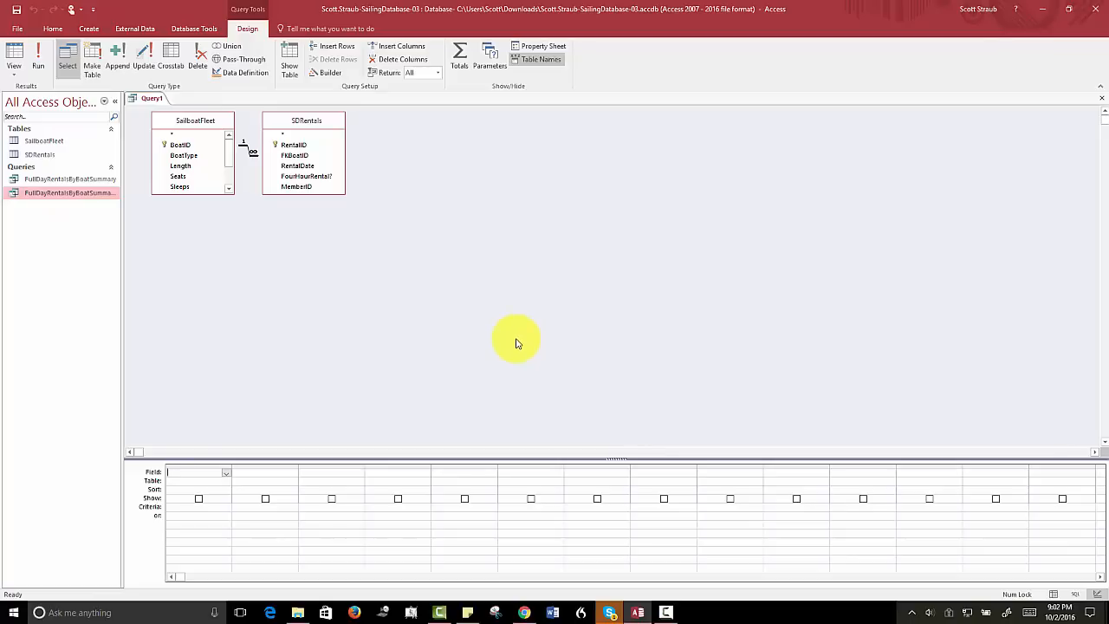
Widen the first two columns of the query design grid so that full field names fit
{"action": "left_click", "coordinate": [227, 475]}
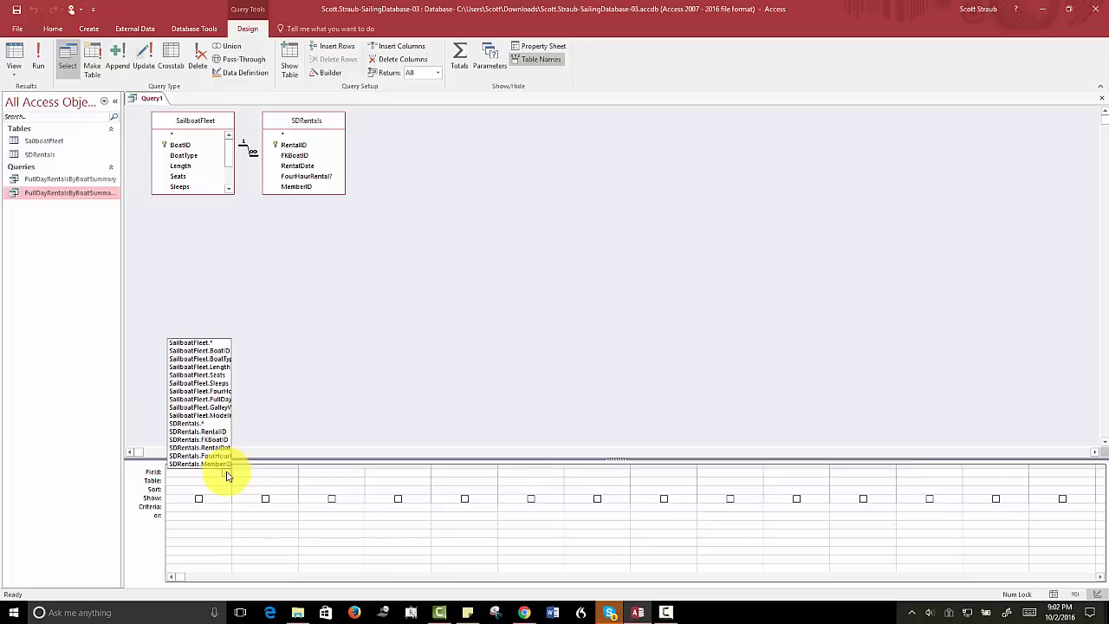
{"action": "left_click", "coordinate": [284, 481]}
{"action": "left_click", "coordinate": [284, 481]}
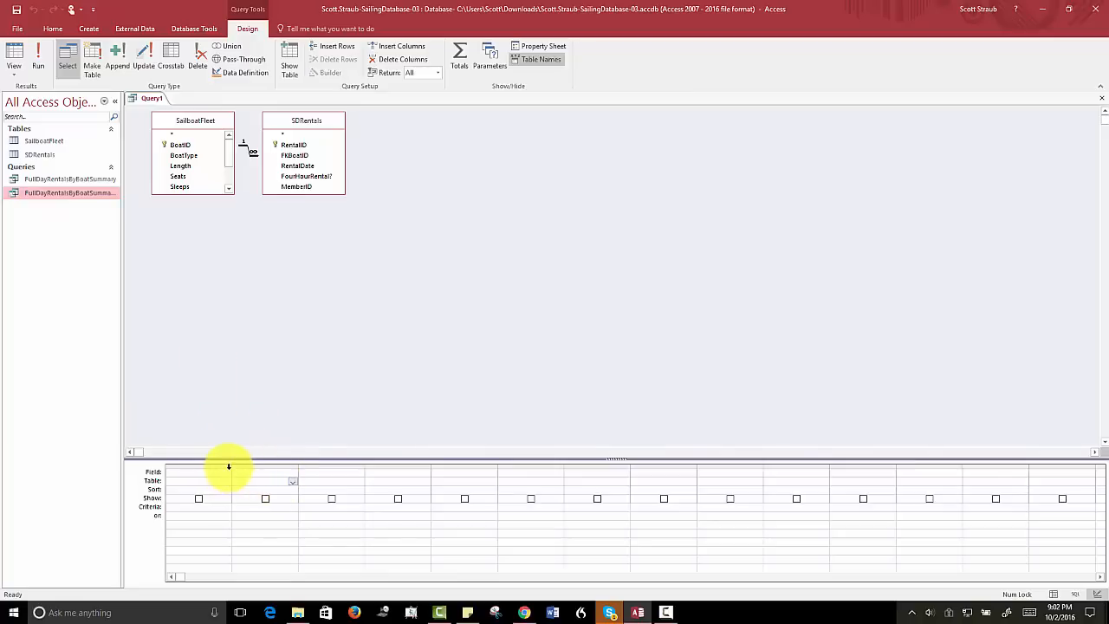
{"action": "left_click_drag", "start_coordinate": [231, 466], "coordinate": [385, 466]}
{"action": "left_click_drag", "start_coordinate": [265, 465], "coordinate": [290, 465]}
{"action": "left_click", "coordinate": [260, 472]}
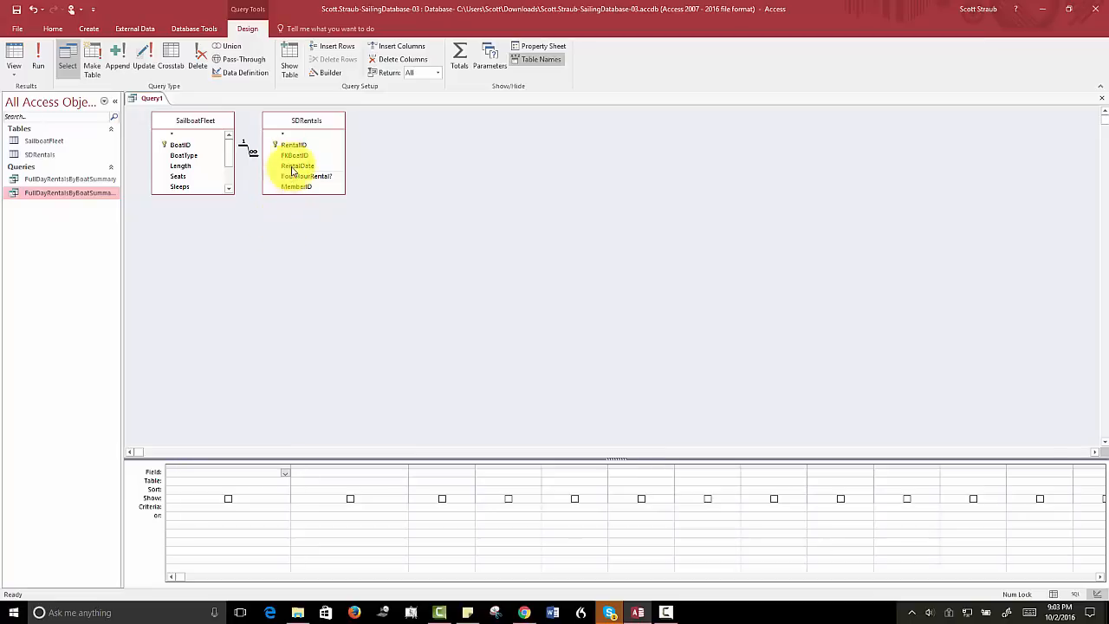
Add the FKBoatID field from SDRentals as the first query column and sort it ascending
{"action": "left_click", "coordinate": [285, 472]}
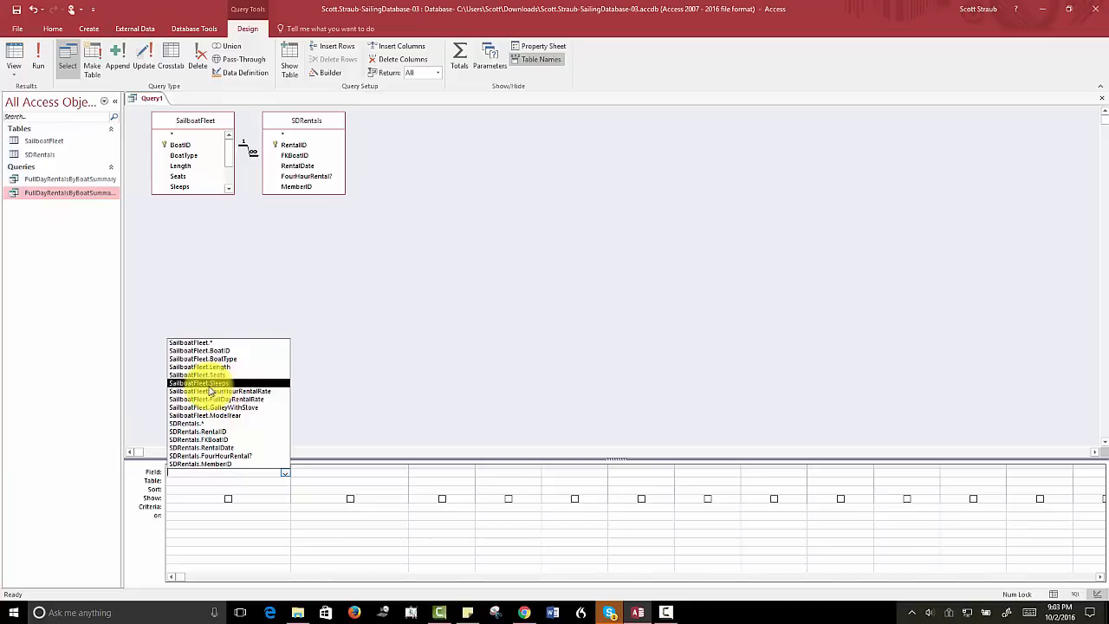
{"action": "left_click", "coordinate": [182, 440]}
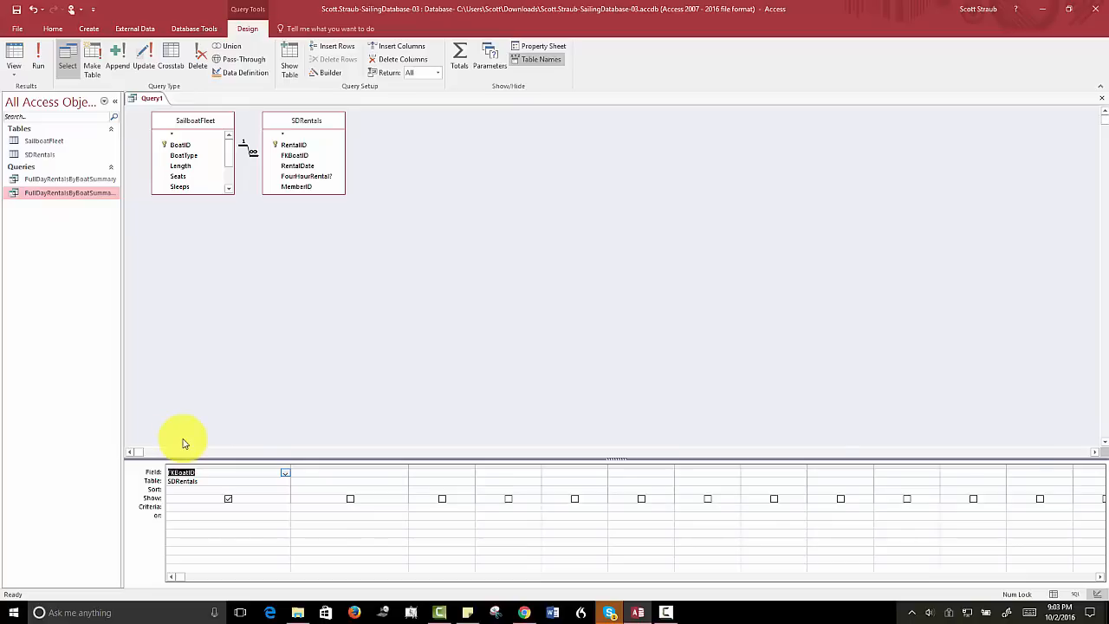
{"action": "left_click", "coordinate": [198, 490]}
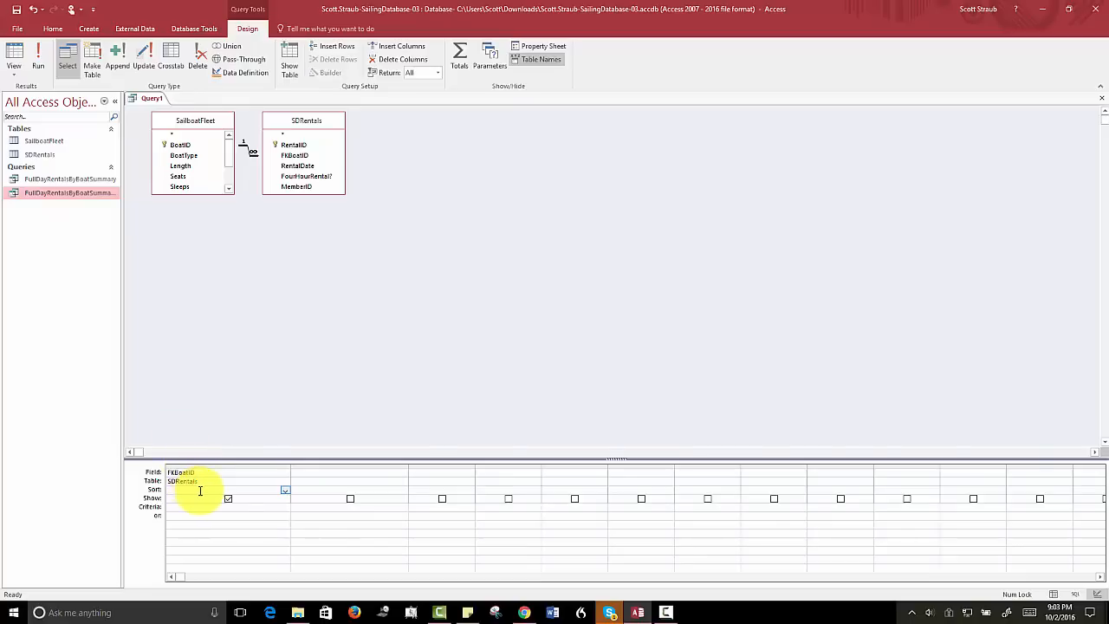
{"action": "left_click", "coordinate": [286, 492]}
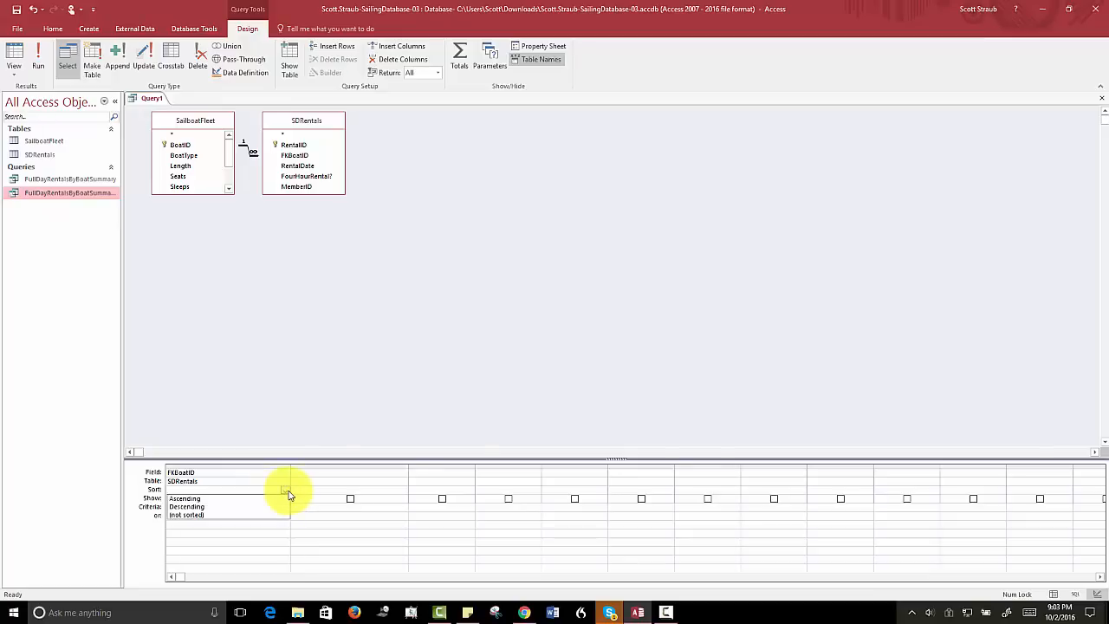
{"action": "left_click", "coordinate": [215, 499]}
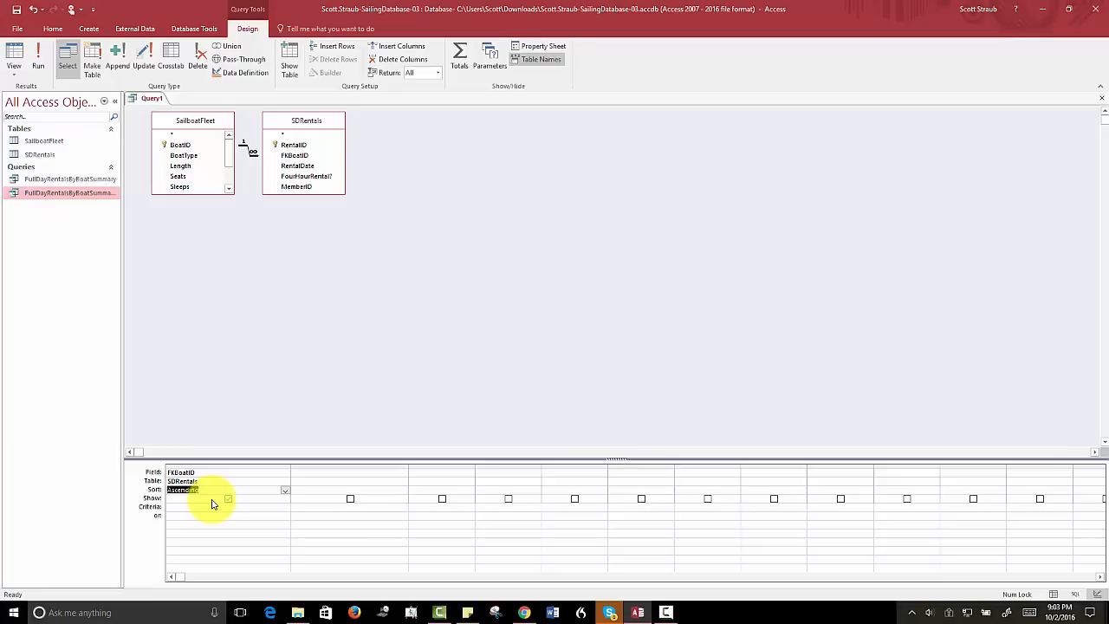
Enlarge the SailboatFleet field list to show all its fields, and add its BoatType field as the second query column
{"action": "left_click", "coordinate": [334, 472]}
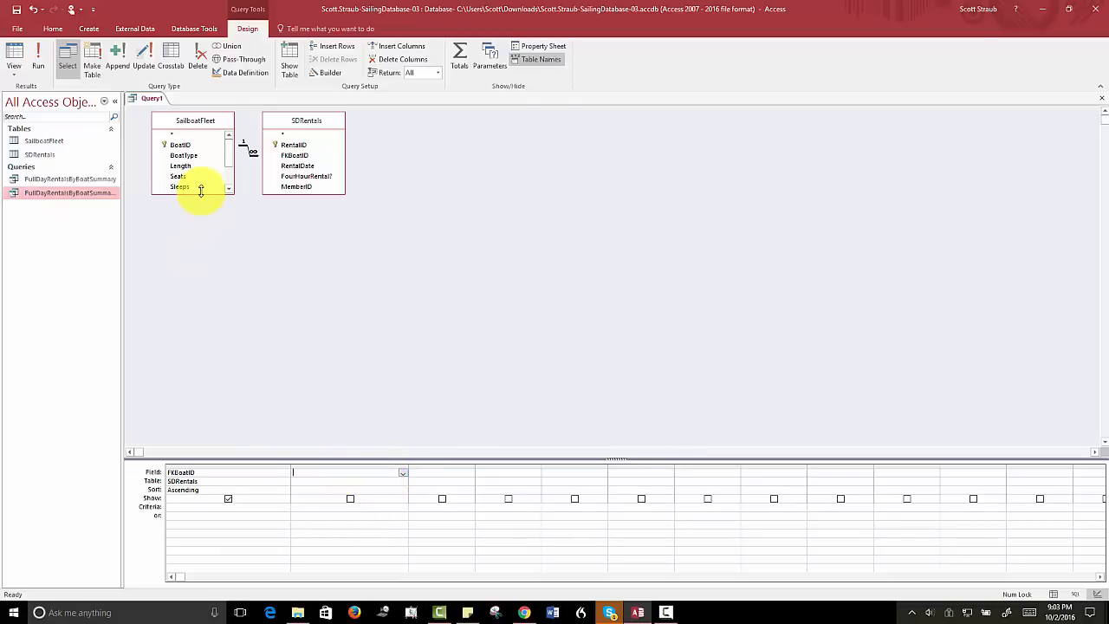
{"action": "left_click_drag", "start_coordinate": [202, 193], "coordinate": [216, 248]}
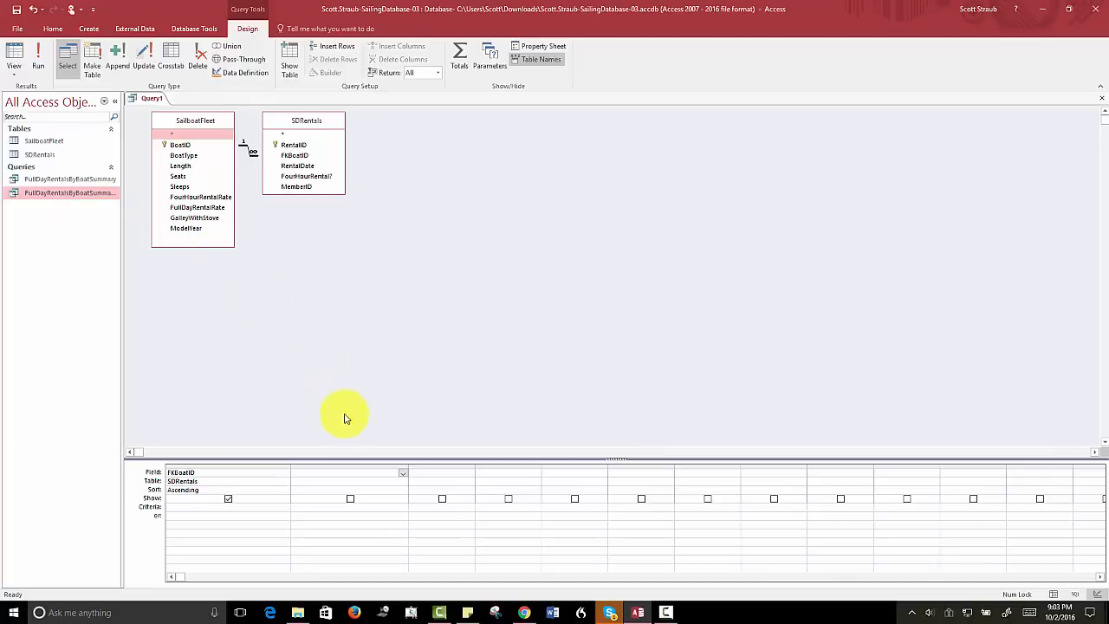
{"action": "left_click", "coordinate": [403, 473]}
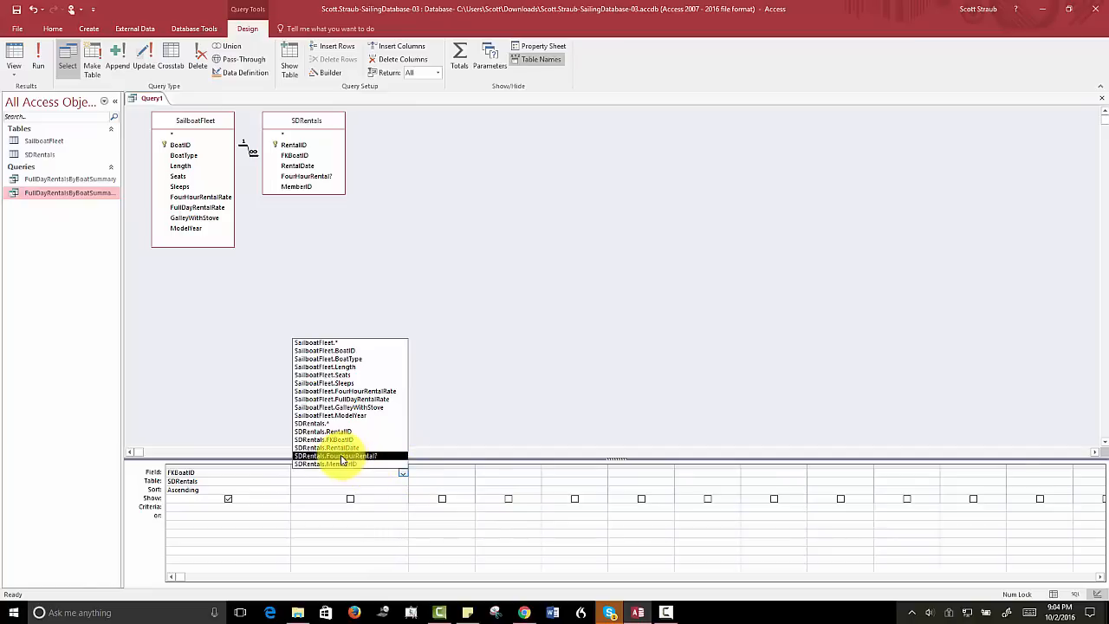
{"action": "left_click", "coordinate": [315, 360]}
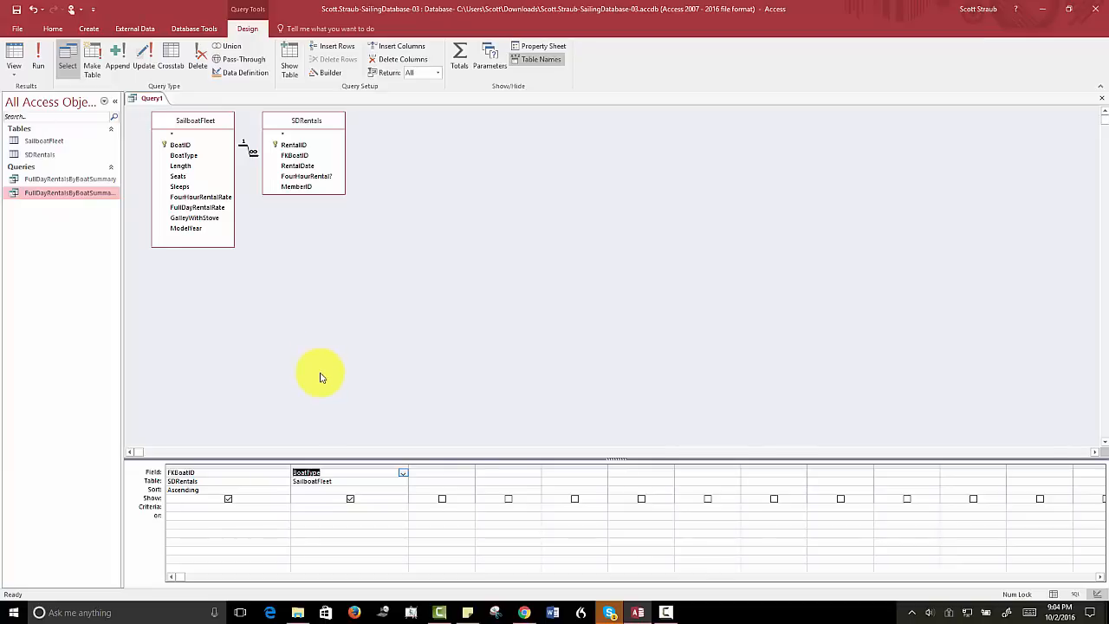
Run the query to check the boat IDs and types for repeated rows, and return to Design View
{"action": "left_click", "coordinate": [40, 60]}
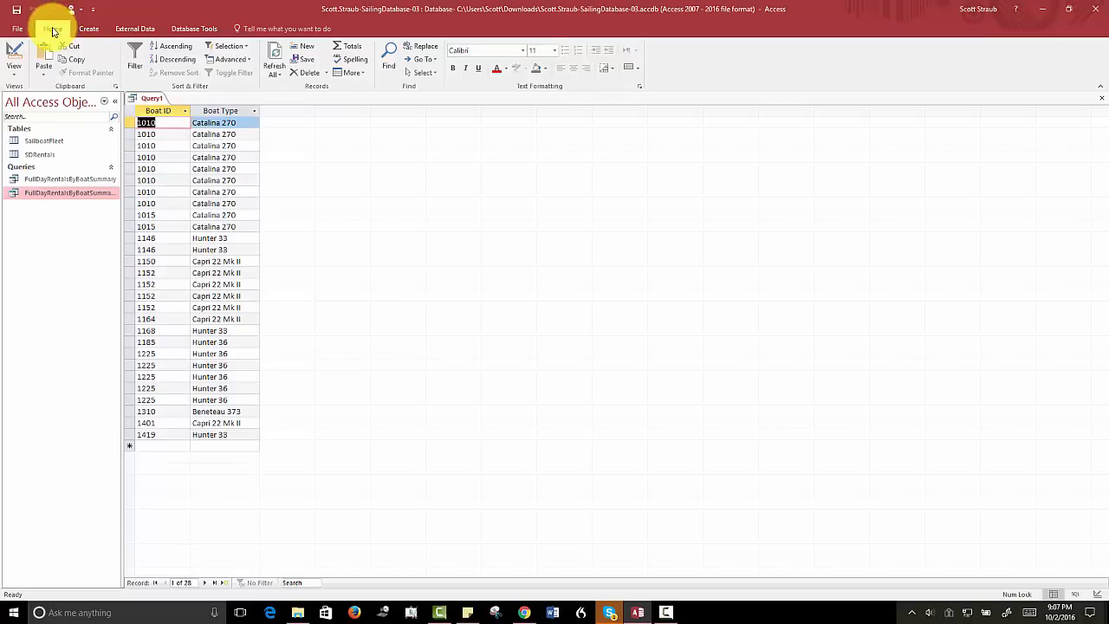
{"action": "left_click", "coordinate": [13, 77]}
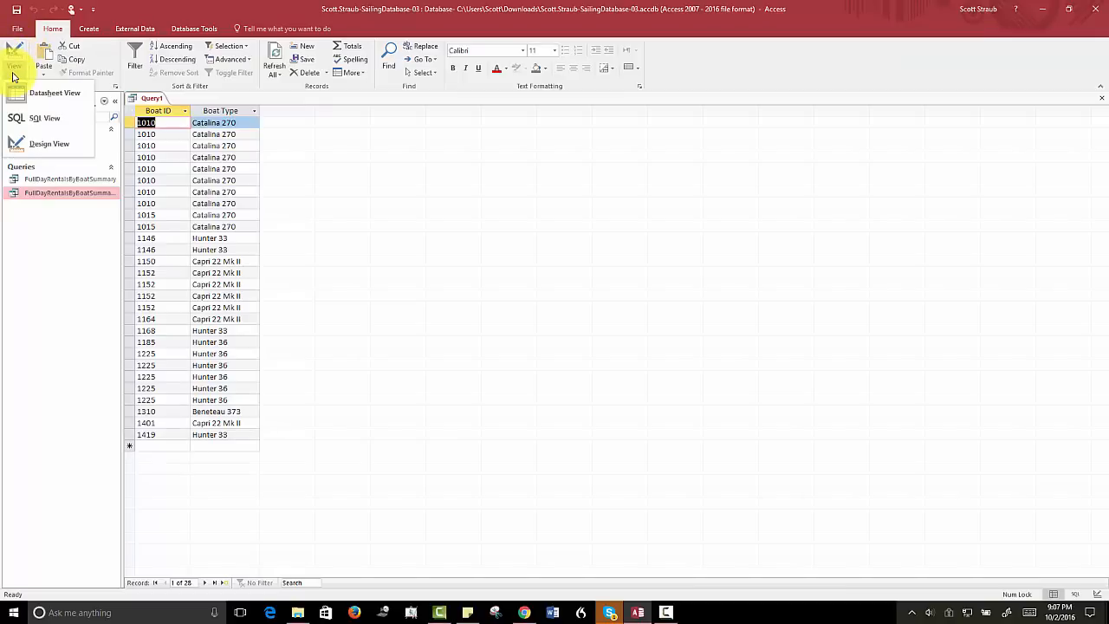
{"action": "left_click", "coordinate": [20, 143]}
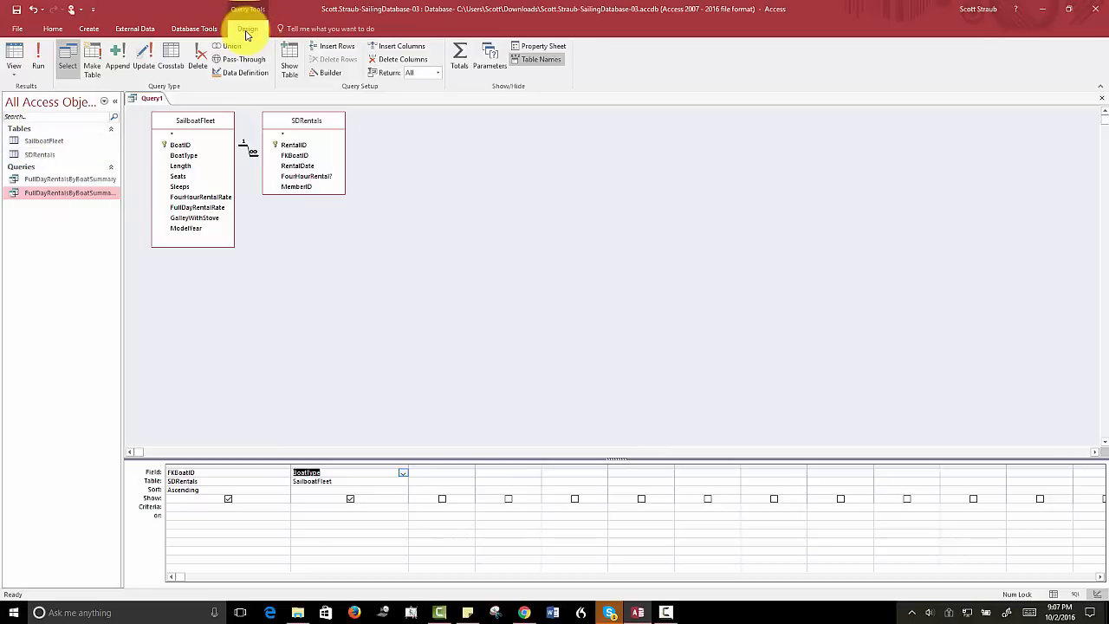
Set the query's Unique Values property to Yes and close the query properties
{"action": "left_click", "coordinate": [540, 50]}
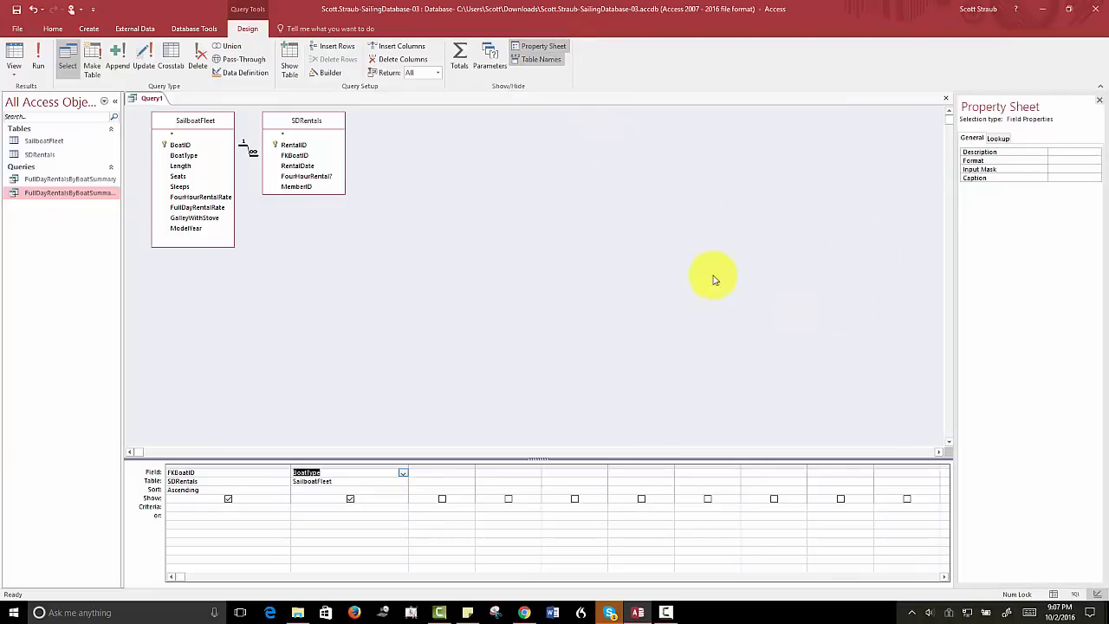
{"action": "left_click", "coordinate": [804, 352]}
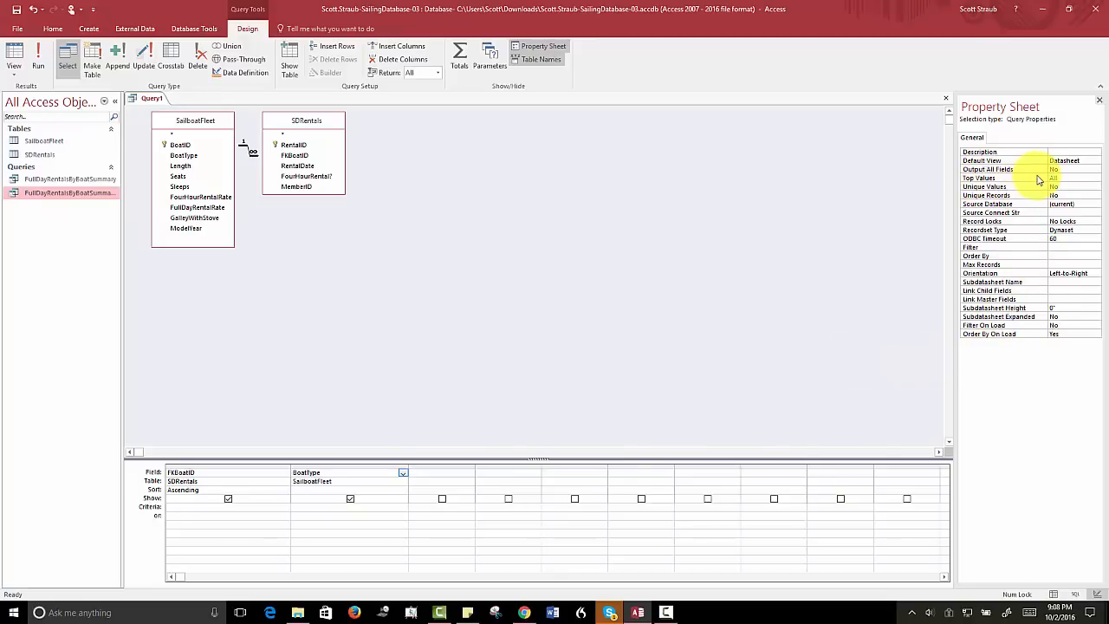
{"action": "left_click", "coordinate": [1070, 187]}
{"action": "left_click", "coordinate": [1096, 187]}
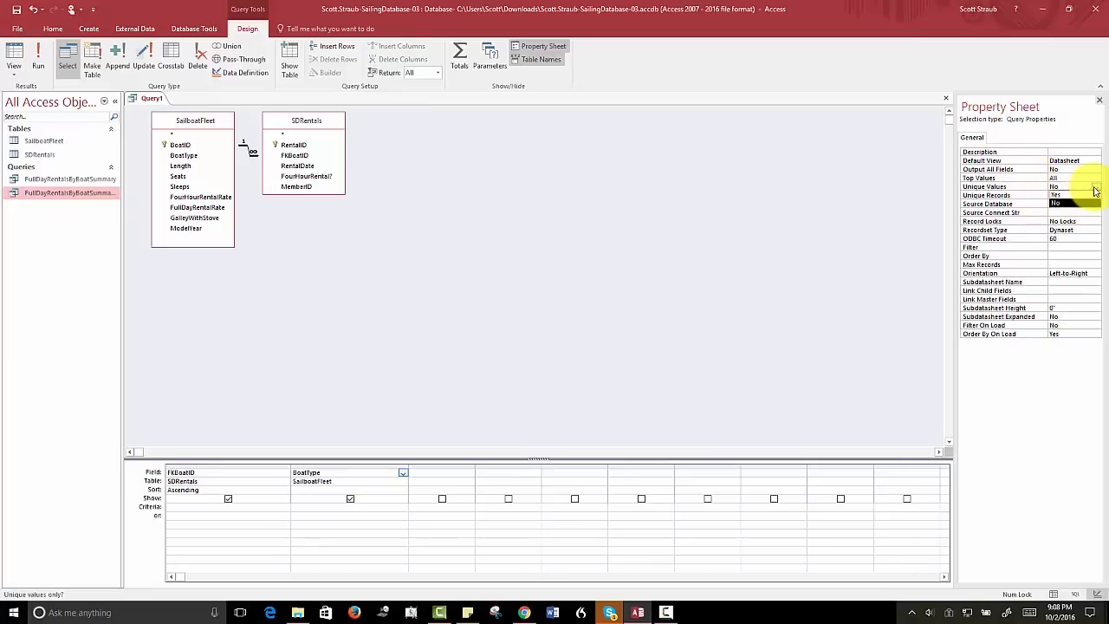
{"action": "left_click", "coordinate": [1072, 196]}
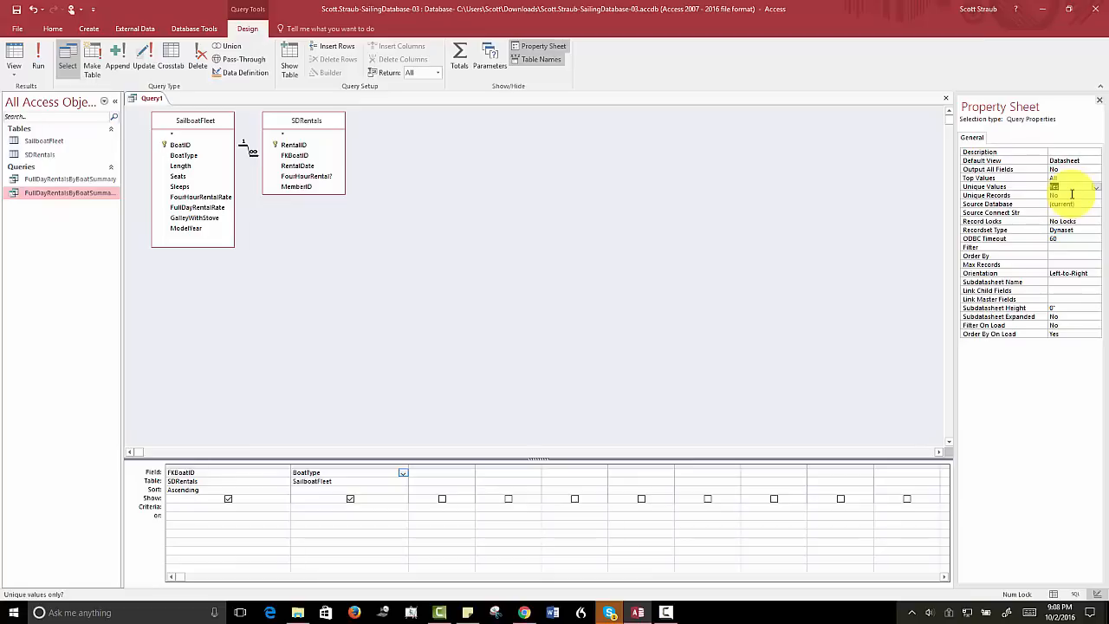
{"action": "left_click", "coordinate": [1101, 103]}
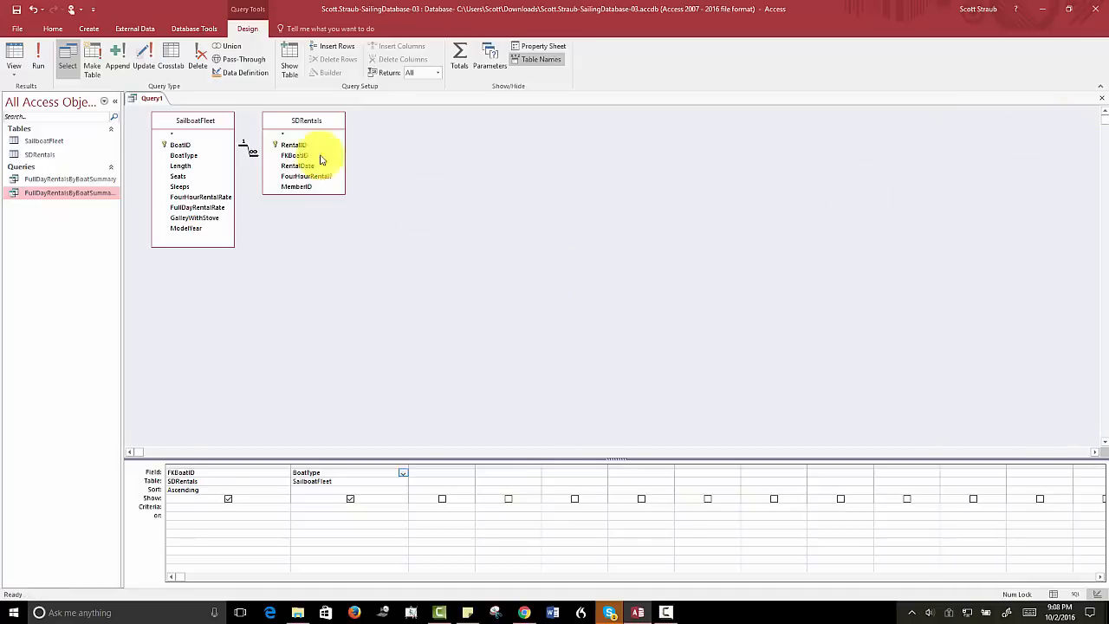
Rerun the query with unique values to review the listed boats, and return to Design View
{"action": "left_click", "coordinate": [39, 60]}
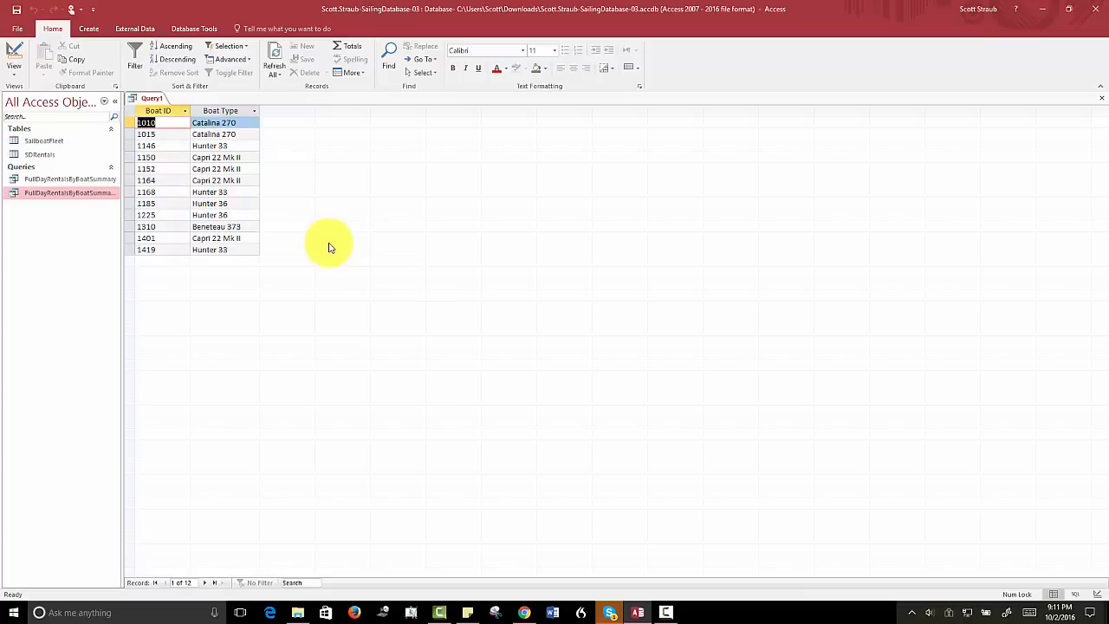
{"action": "left_click", "coordinate": [18, 67]}
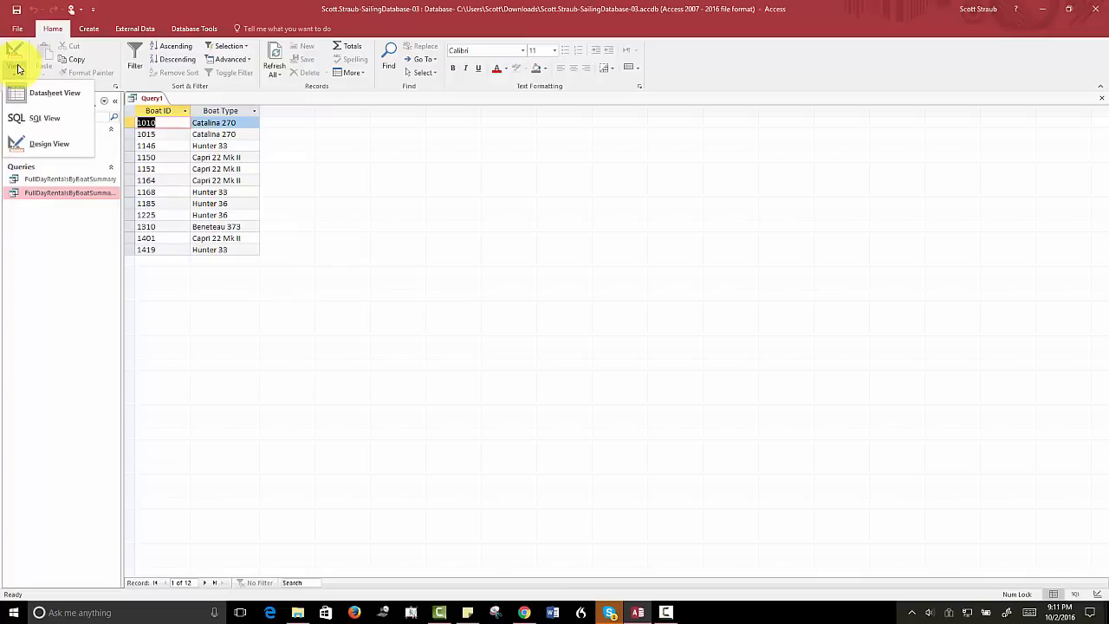
{"action": "left_click", "coordinate": [36, 149]}
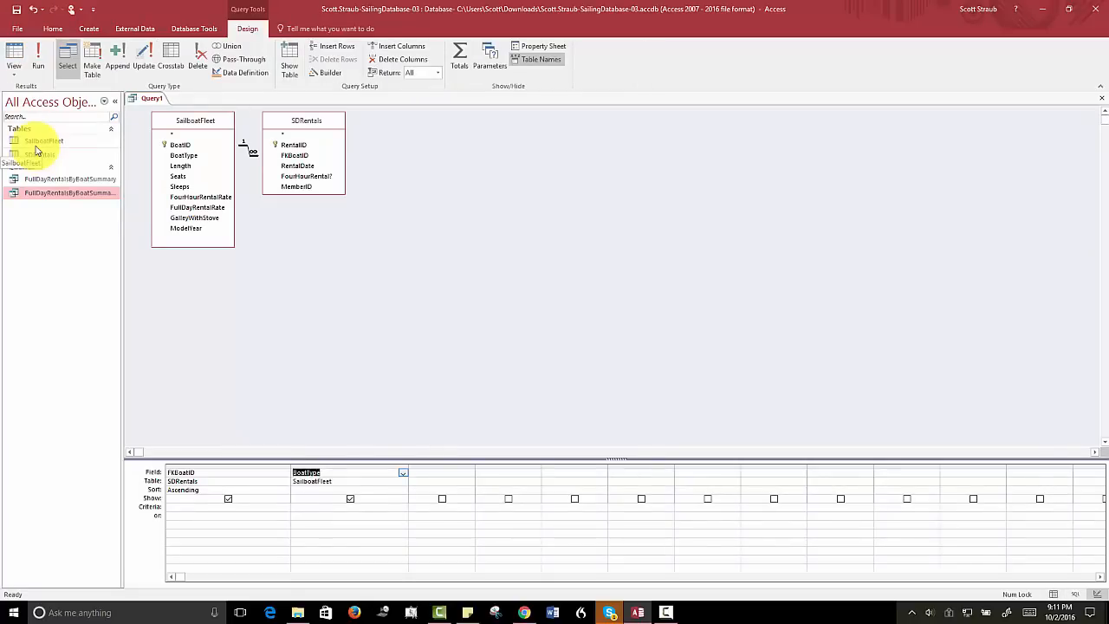
{"action": "left_click_drag", "start_coordinate": [36, 150], "coordinate": [25, 153]}
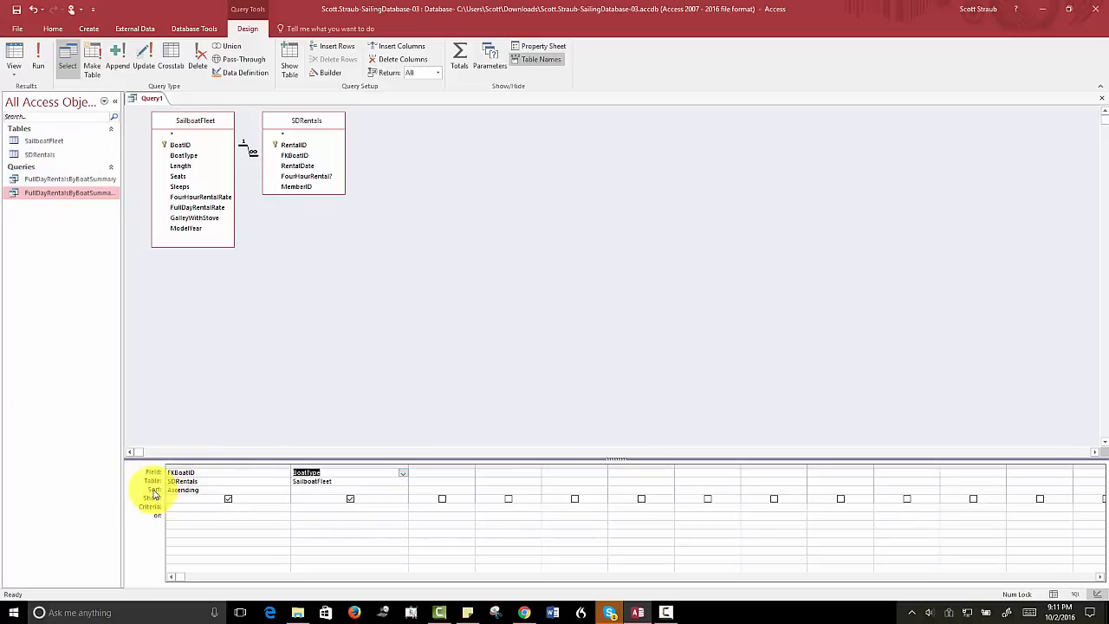
Set the FKBoatID column to not sorted and hide it from the query results
{"action": "left_click", "coordinate": [199, 491]}
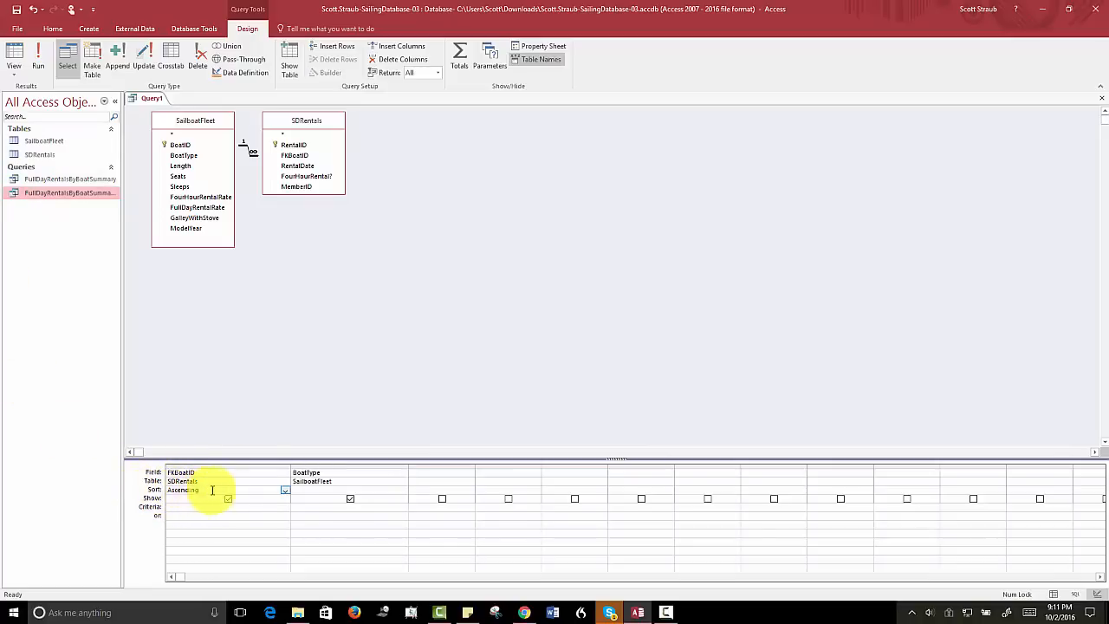
{"action": "left_click", "coordinate": [284, 491]}
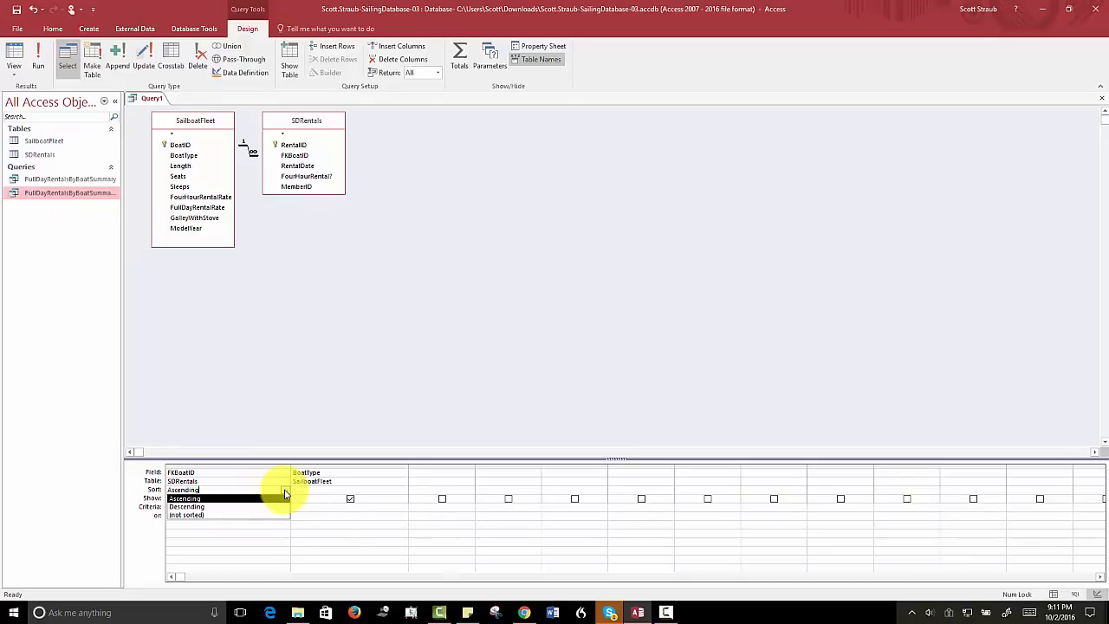
{"action": "left_click", "coordinate": [192, 515]}
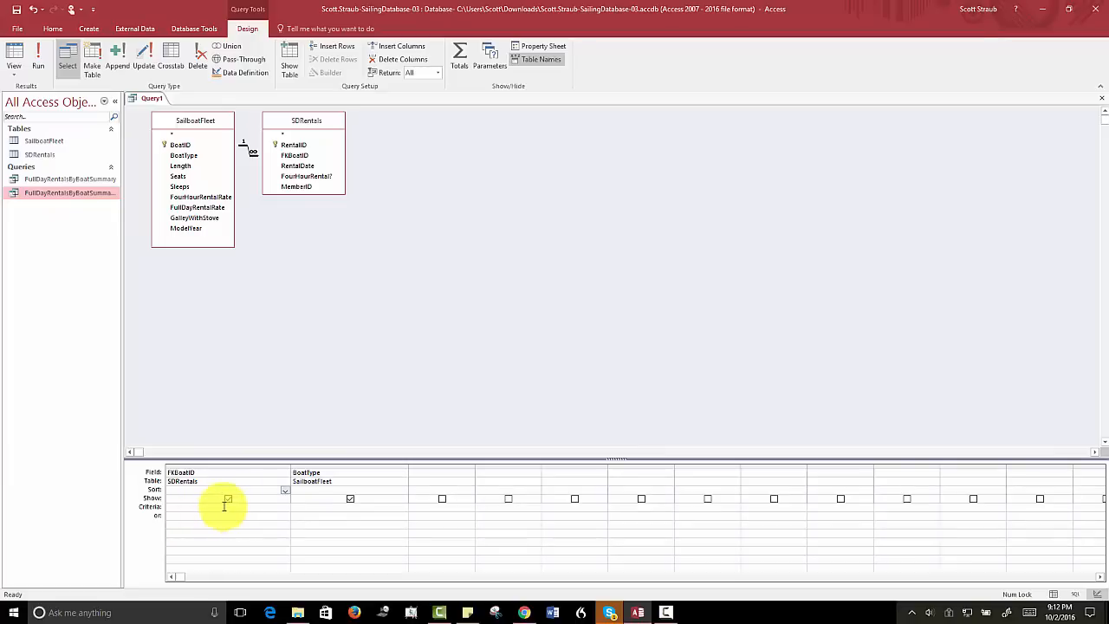
{"action": "left_click", "coordinate": [228, 501]}
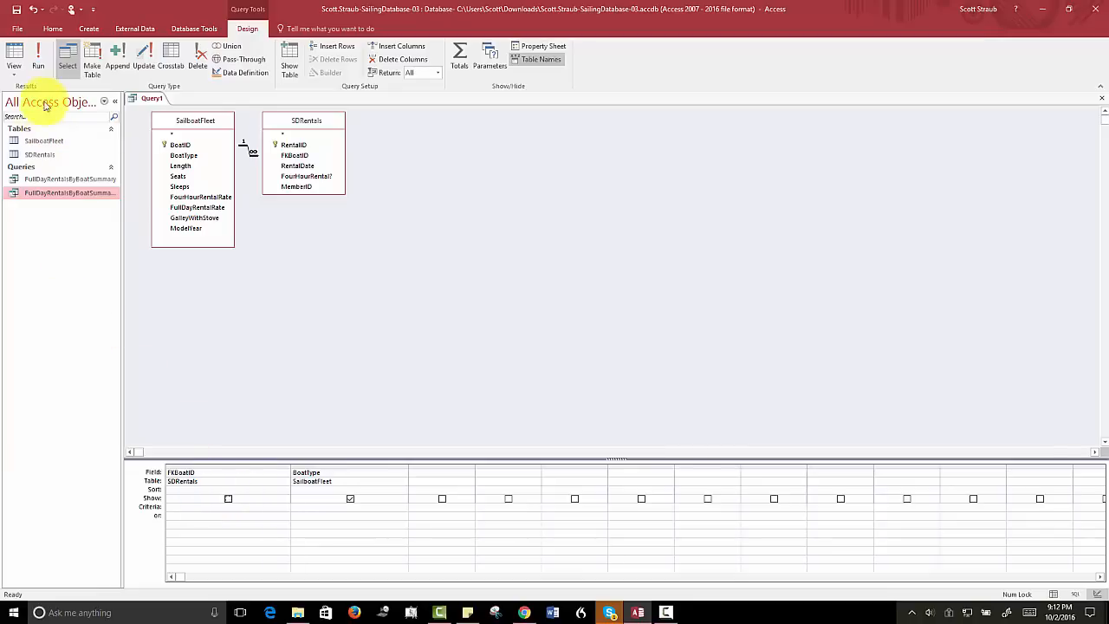
Run the query, save it as BoatTypesRented, and close it
{"action": "left_click", "coordinate": [39, 65]}
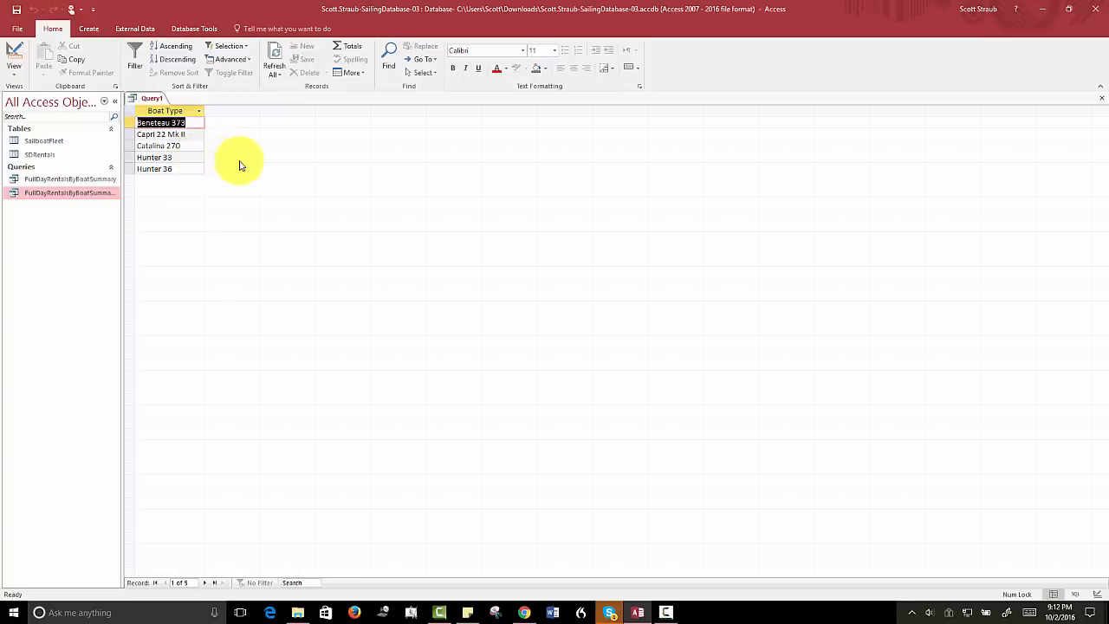
{"action": "left_click", "coordinate": [17, 9]}
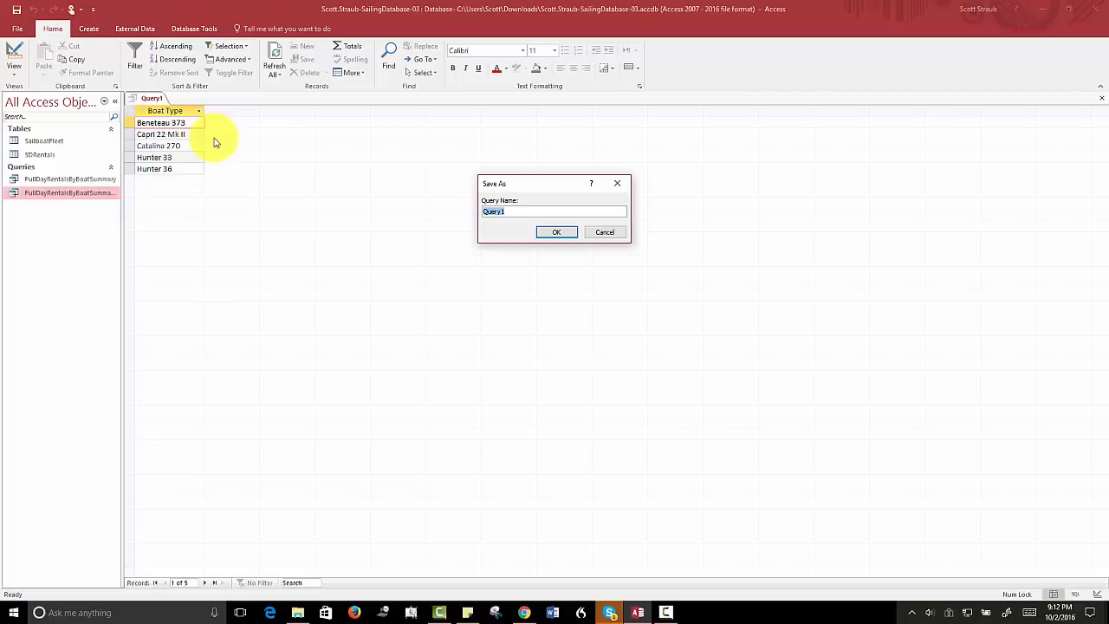
{"action": "type", "text": "BoatTypesRented"}
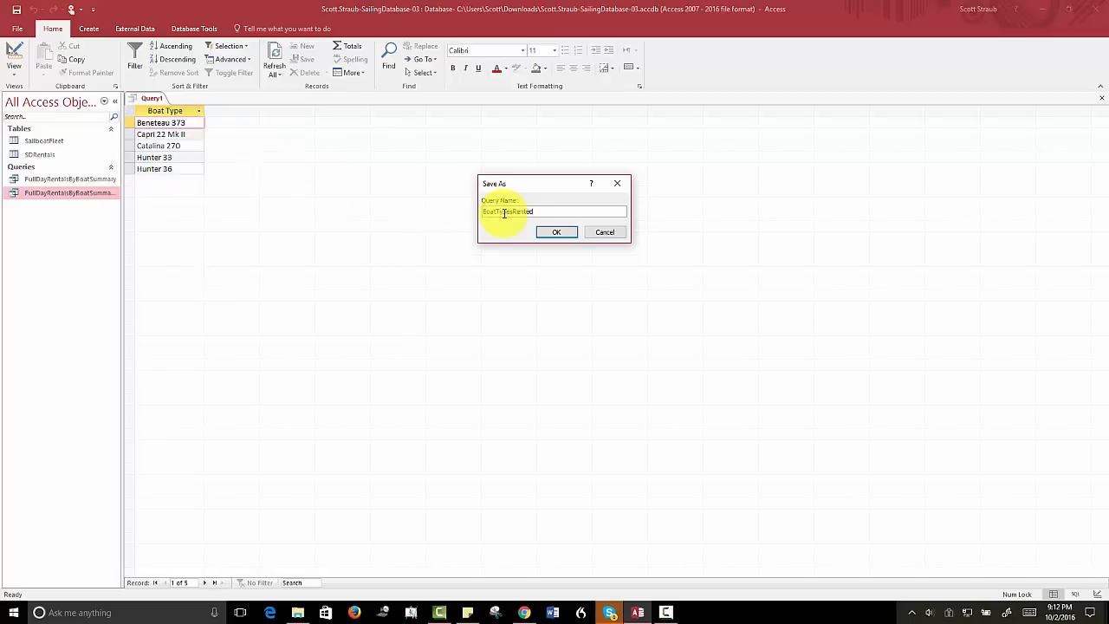
{"action": "left_click", "coordinate": [558, 236]}
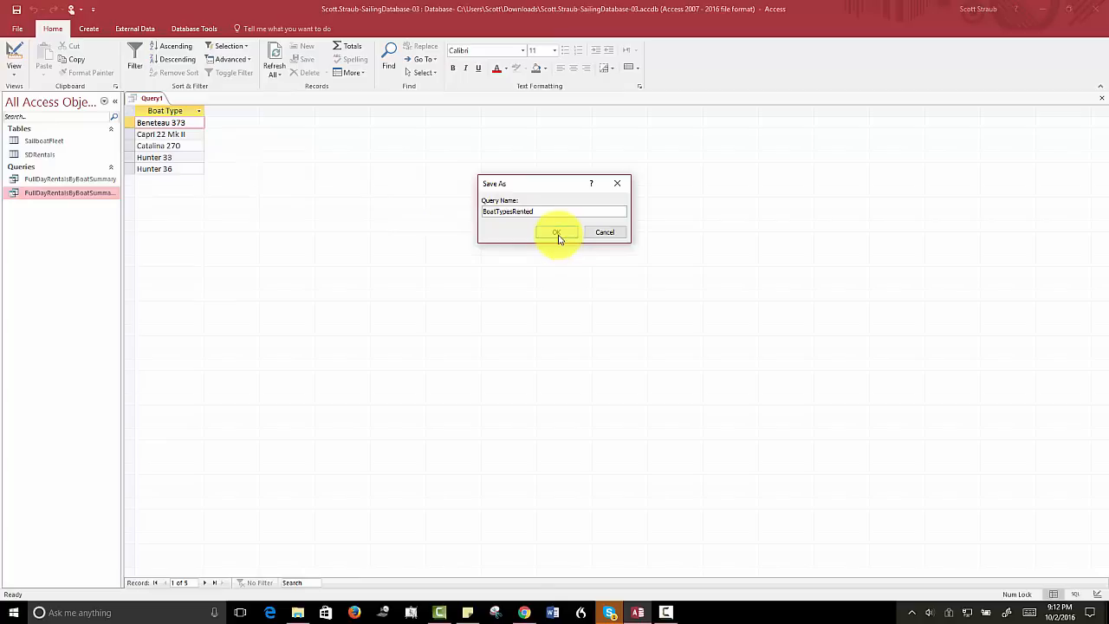
{"action": "left_click", "coordinate": [558, 236]}
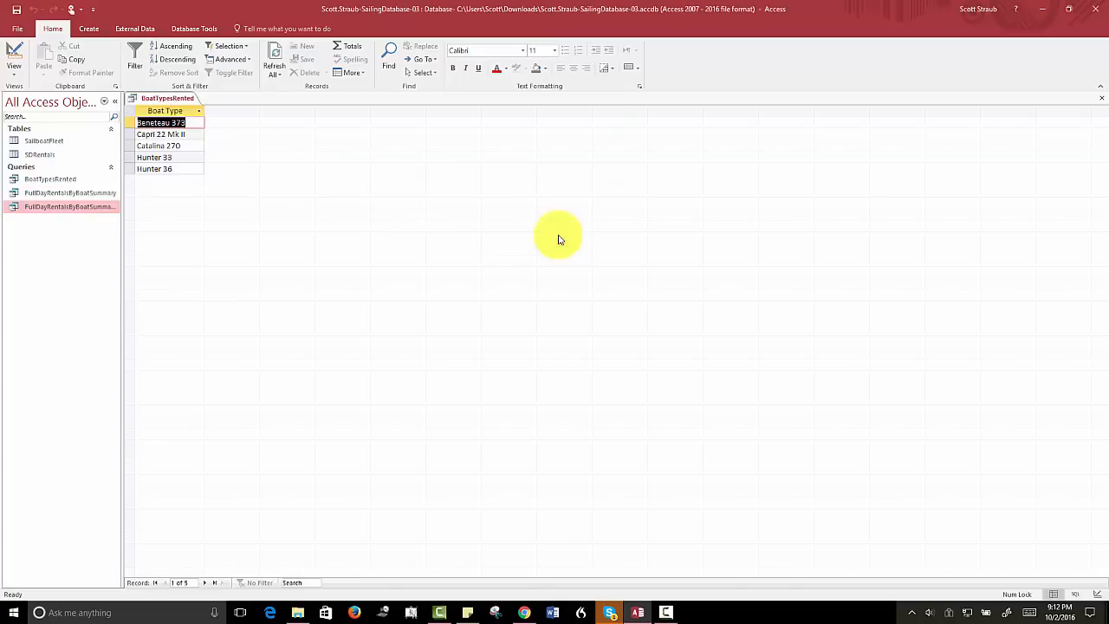
{"action": "left_click", "coordinate": [1103, 100]}
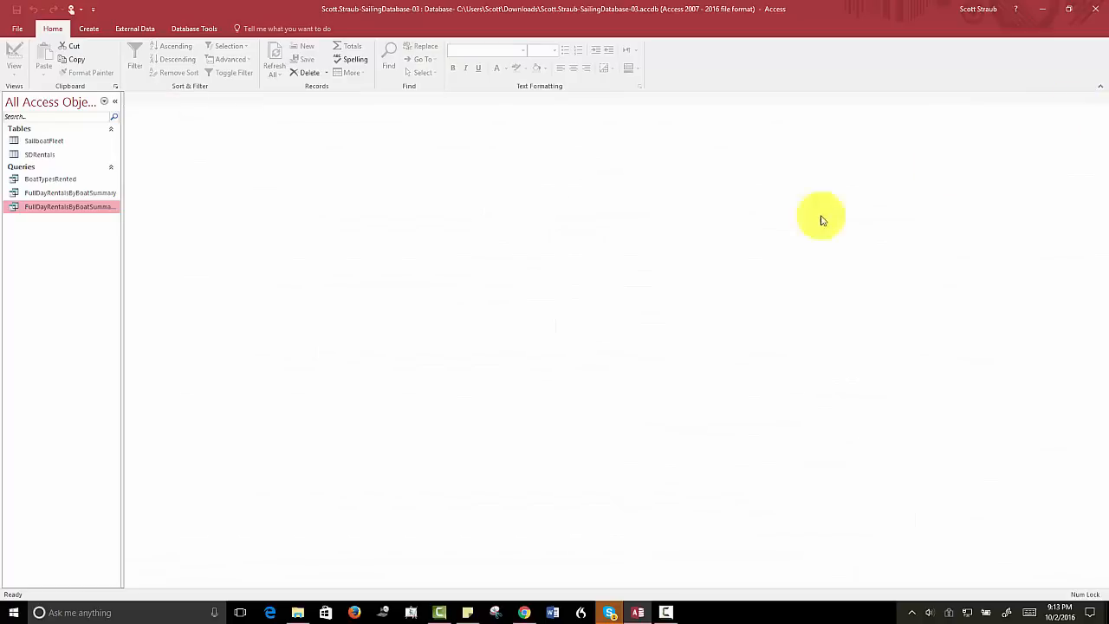